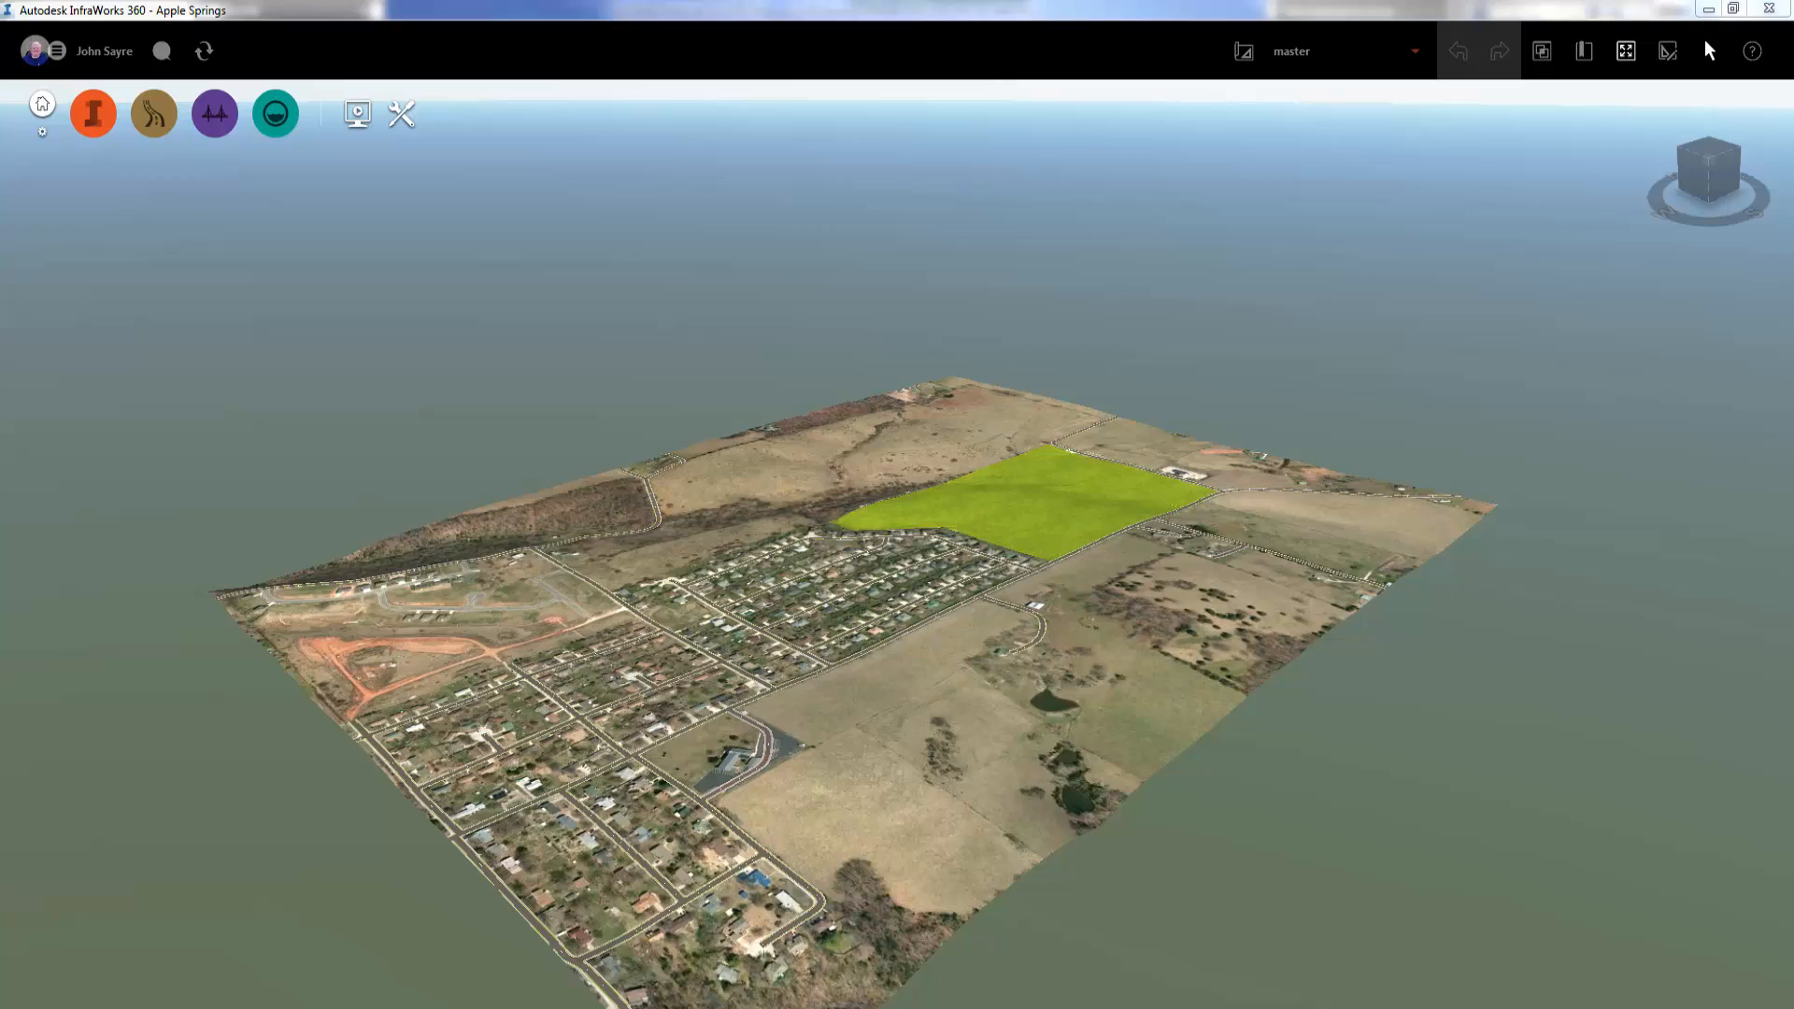
Examine the highlighted site boundary and its surroundings in plan view from directly above
left_click_drag(1072, 677, 893, 992)
scroll(1169, 552, "up", 5)
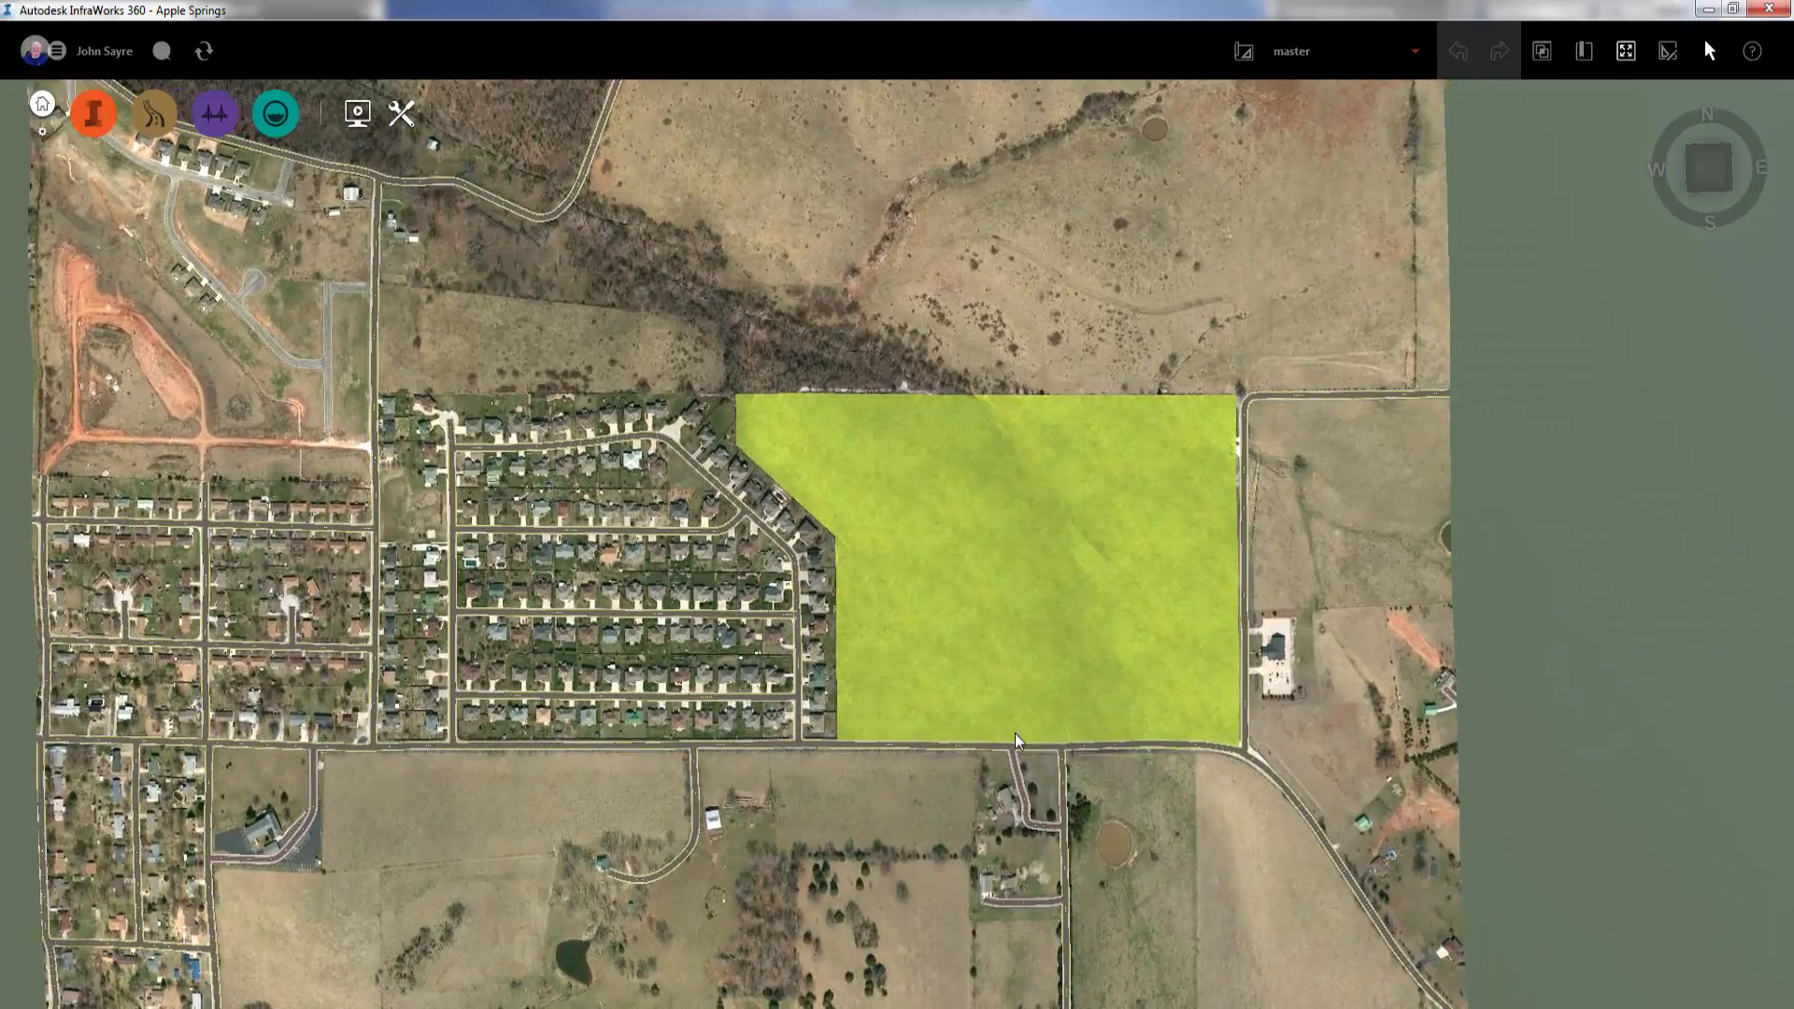
middle_click_drag(1016, 734, 873, 734)
scroll(831, 565, "up", 2)
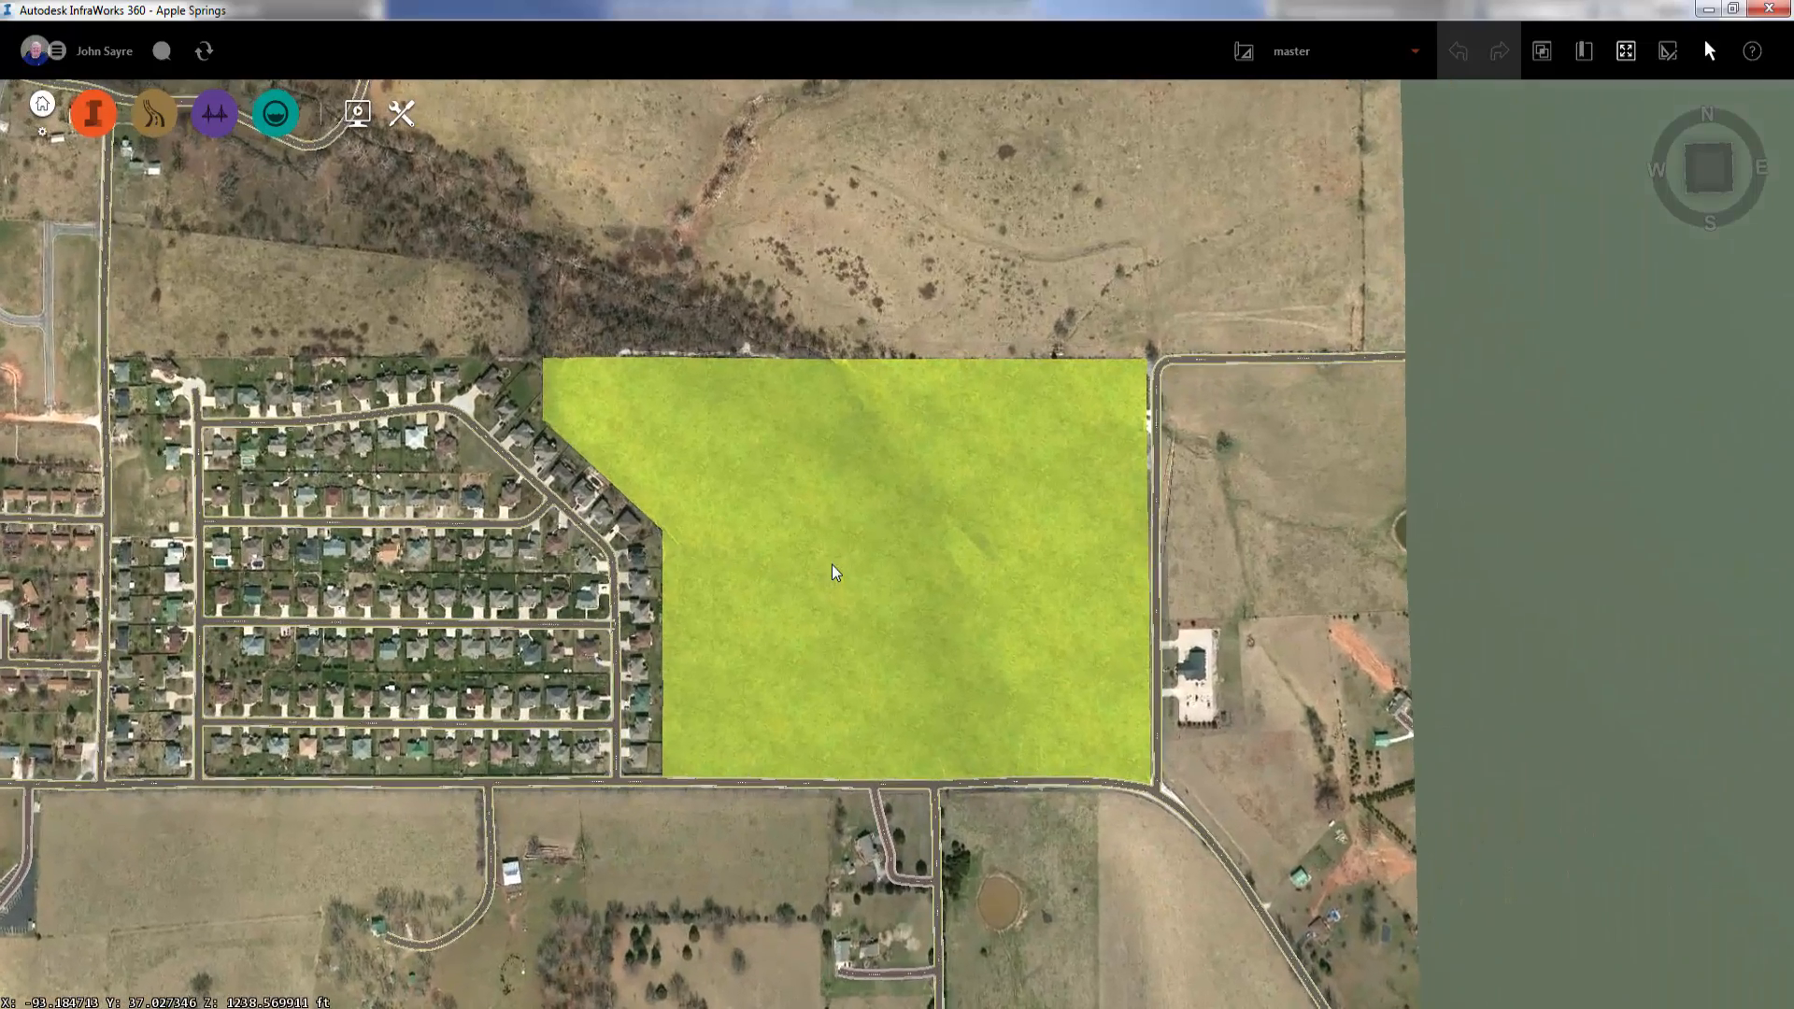
middle_click_drag(852, 560, 848, 605)
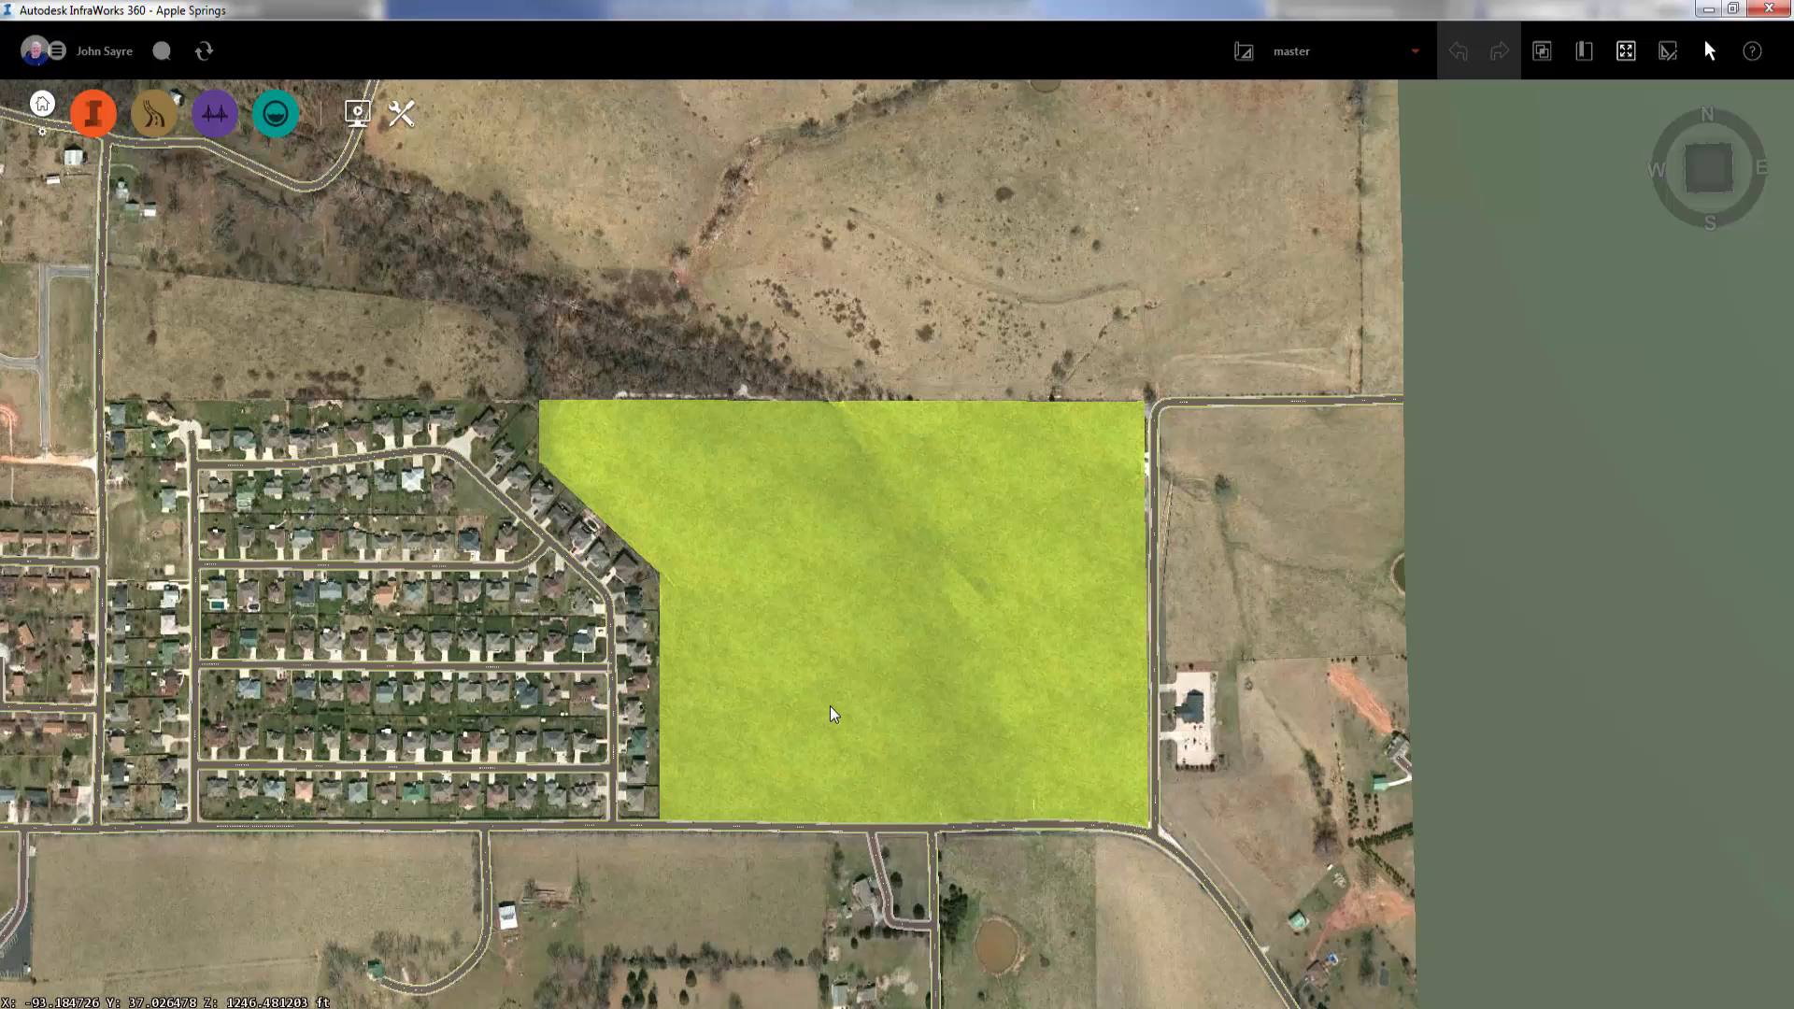
Switch to Web Soil Survey in the browser and choose Boundary1.shp as the .shp file for creating an AOI
key("alt+Tab")
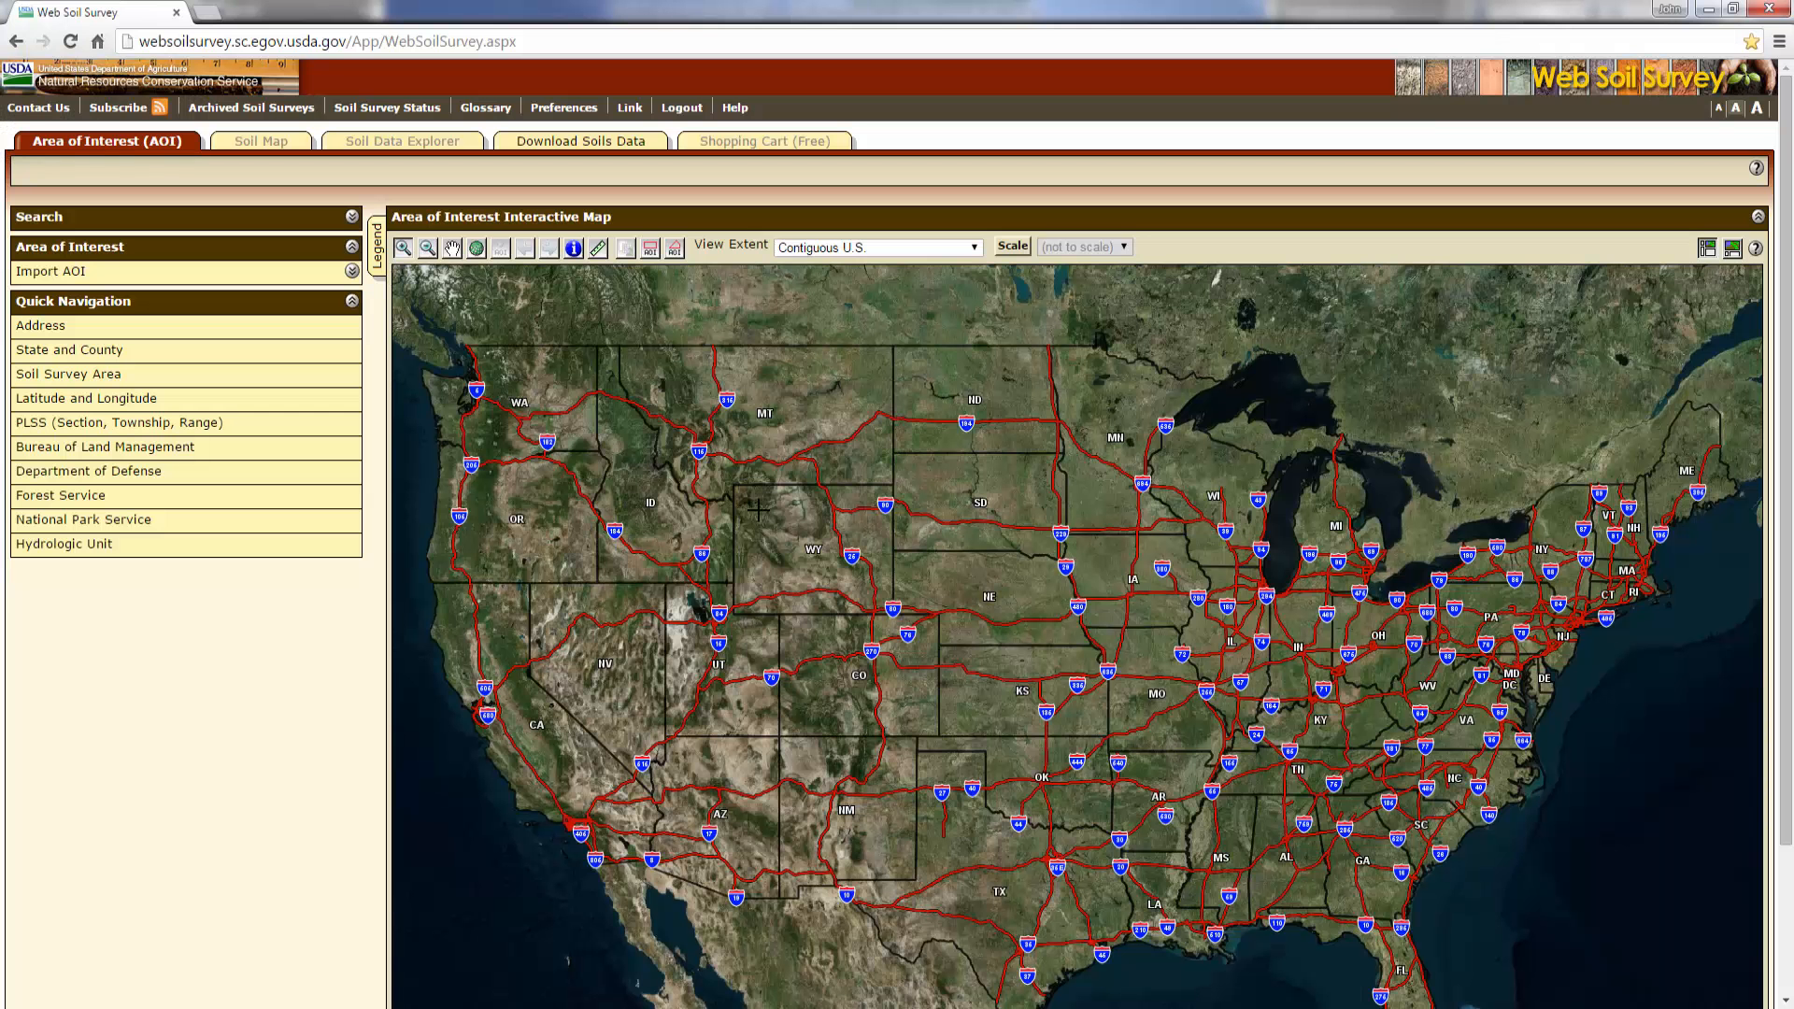
left_click(351, 272)
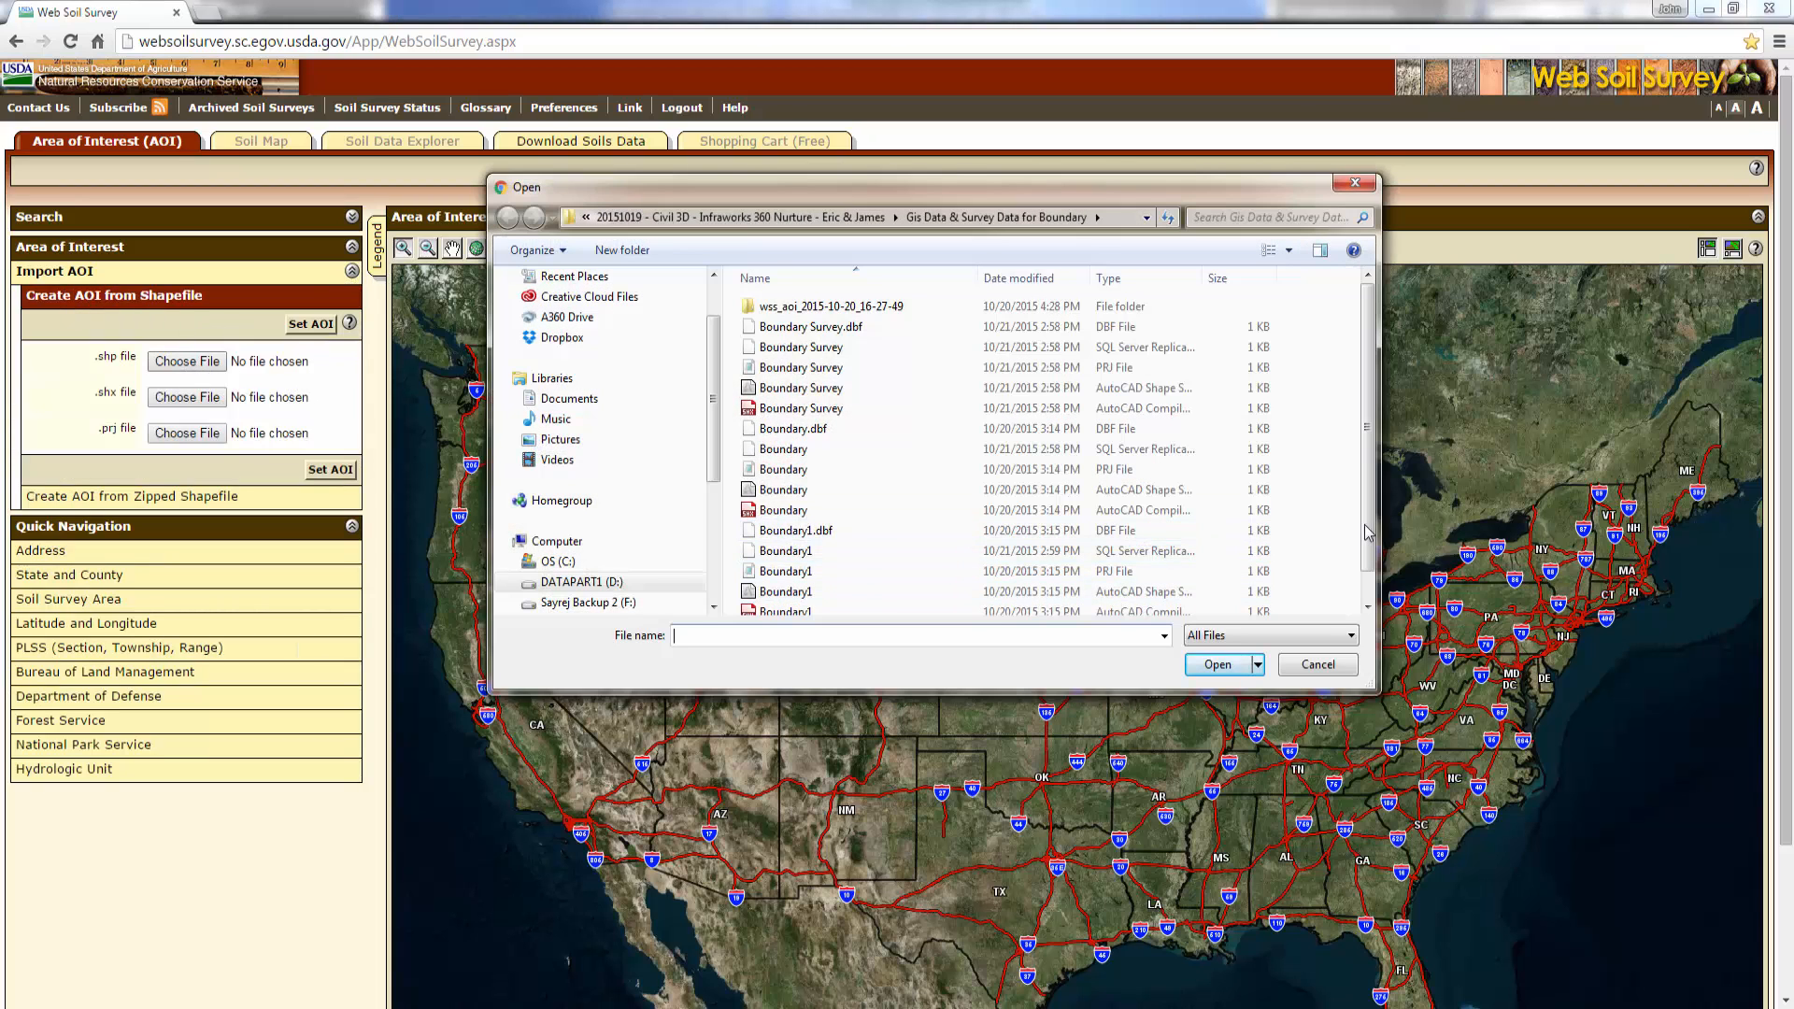
scroll(1366, 531, "down", 1)
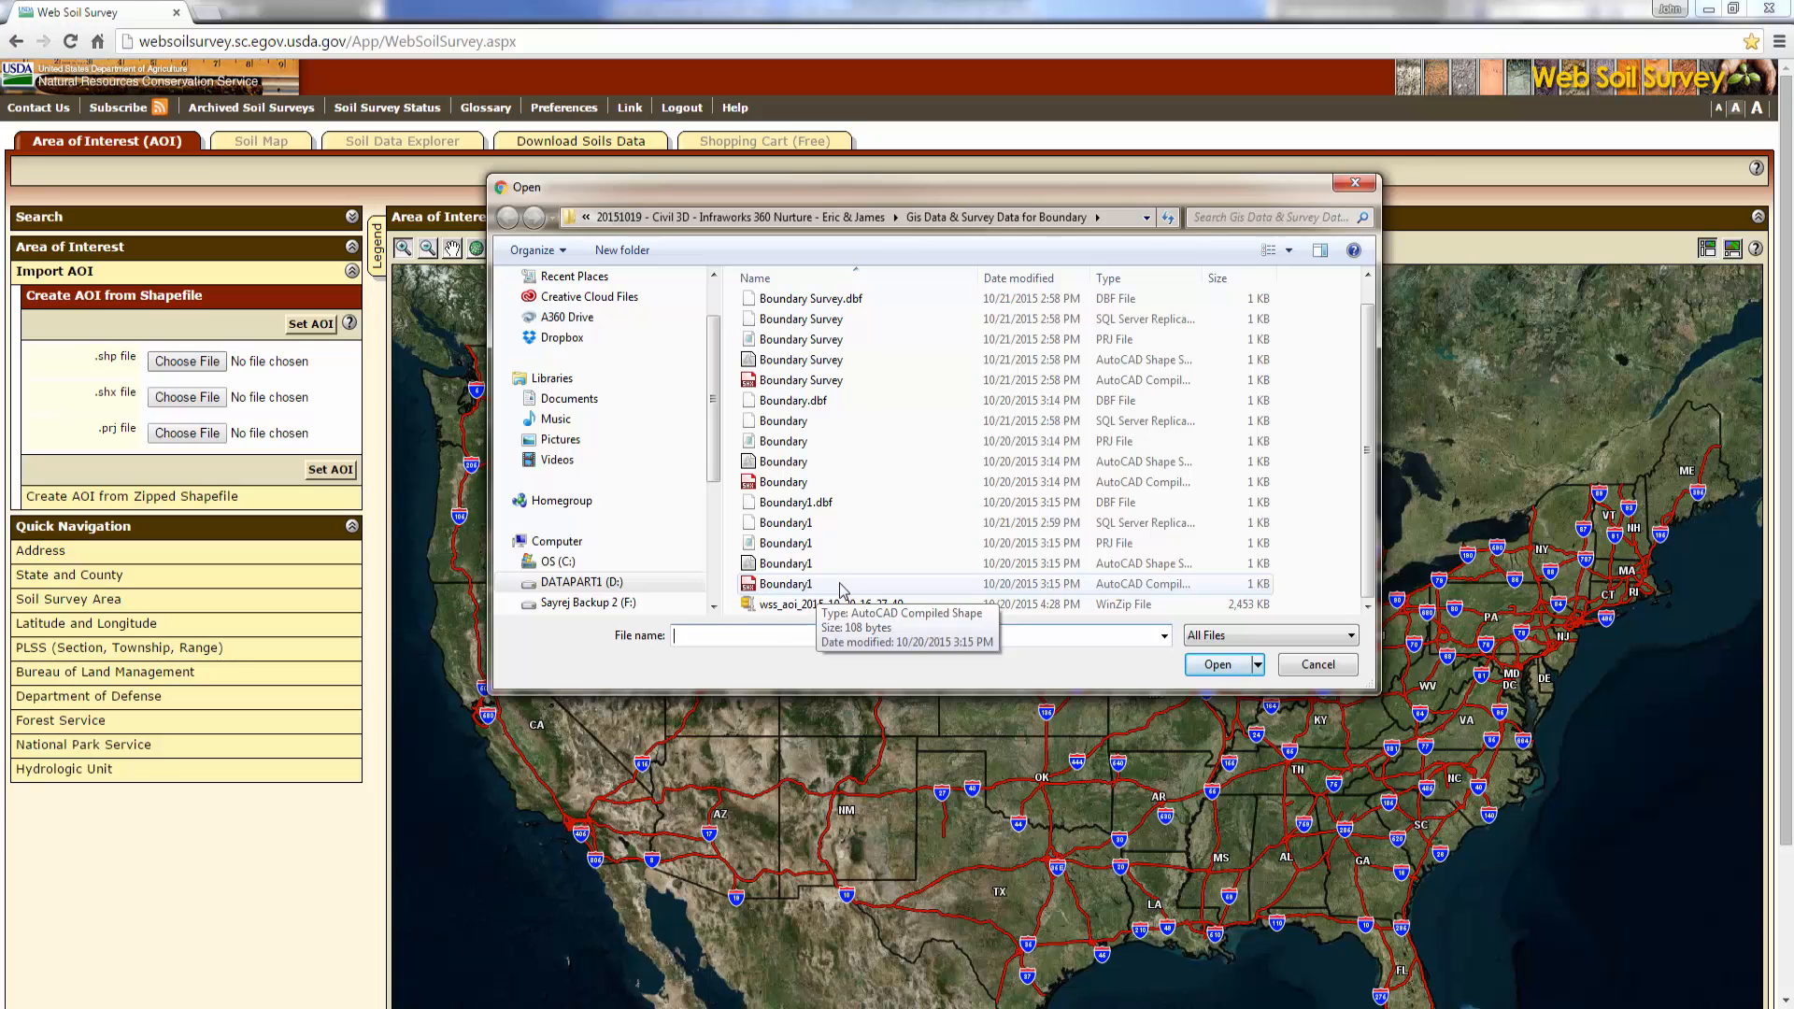
left_click(804, 563)
left_click(1218, 664)
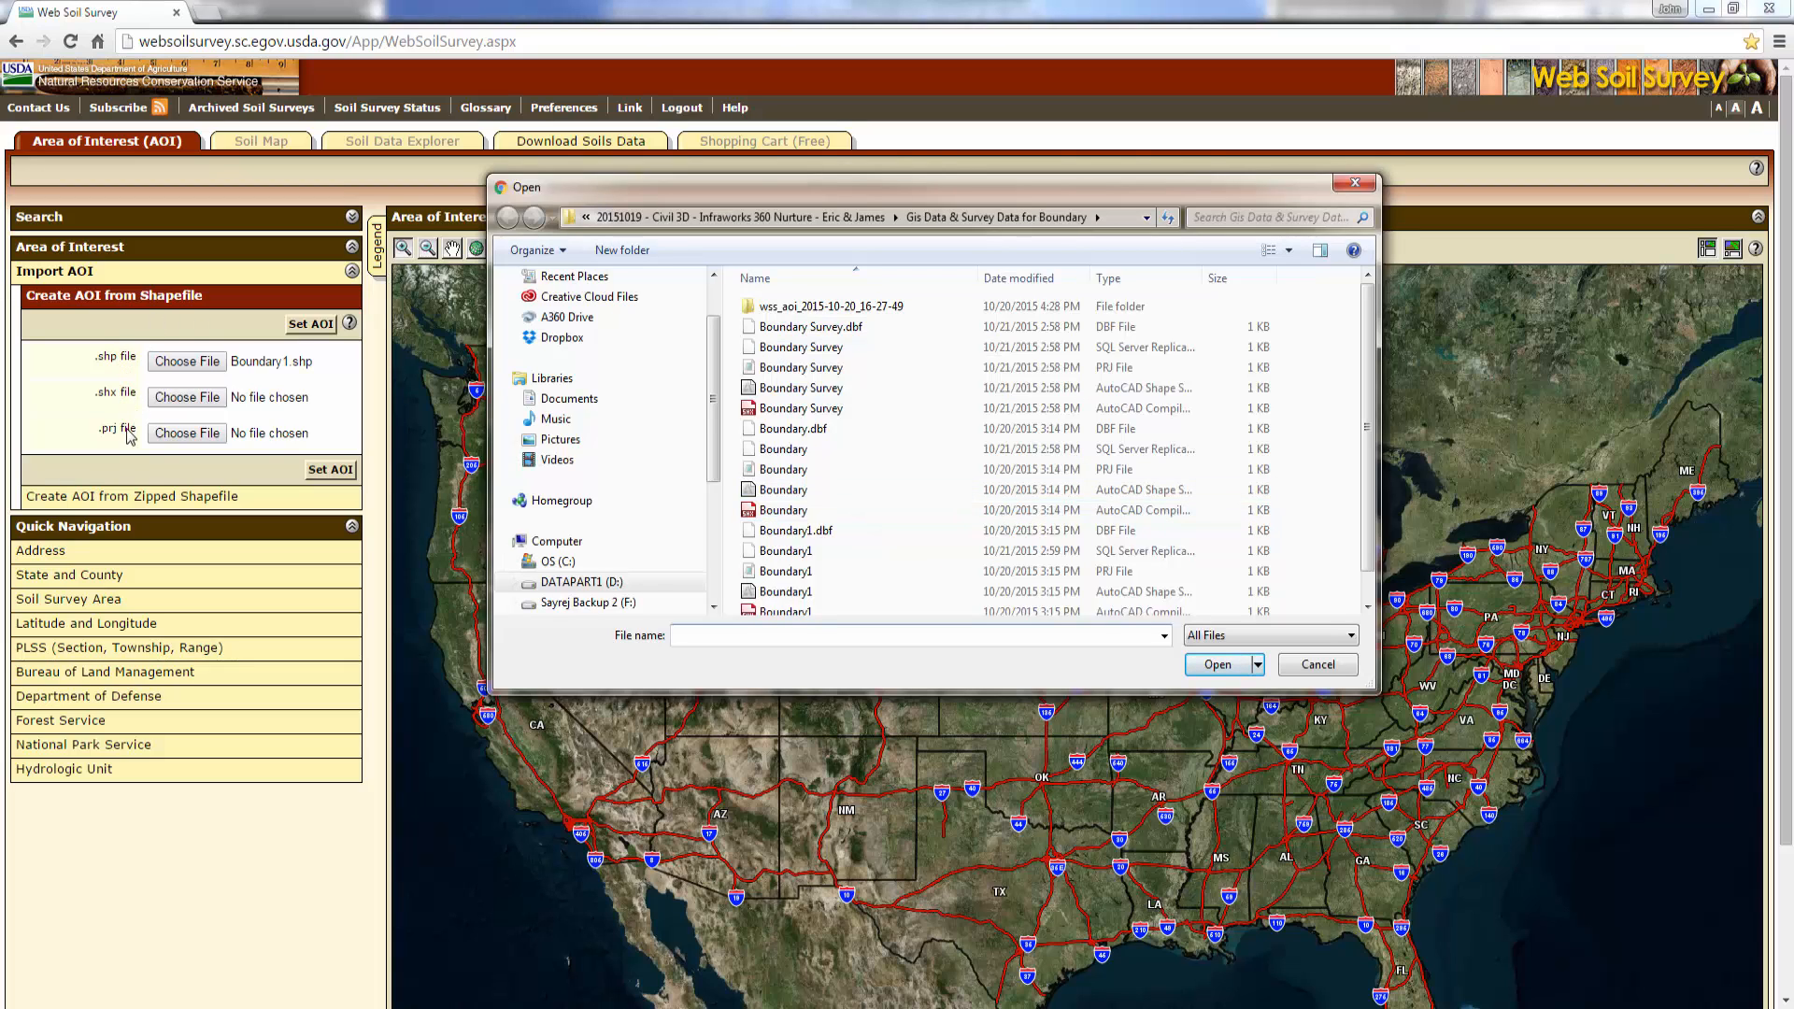
Choose Boundary1.shx and Boundary1.prj as the remaining shapefile components and set the area of interest from them
scroll(894, 555, "down", 1)
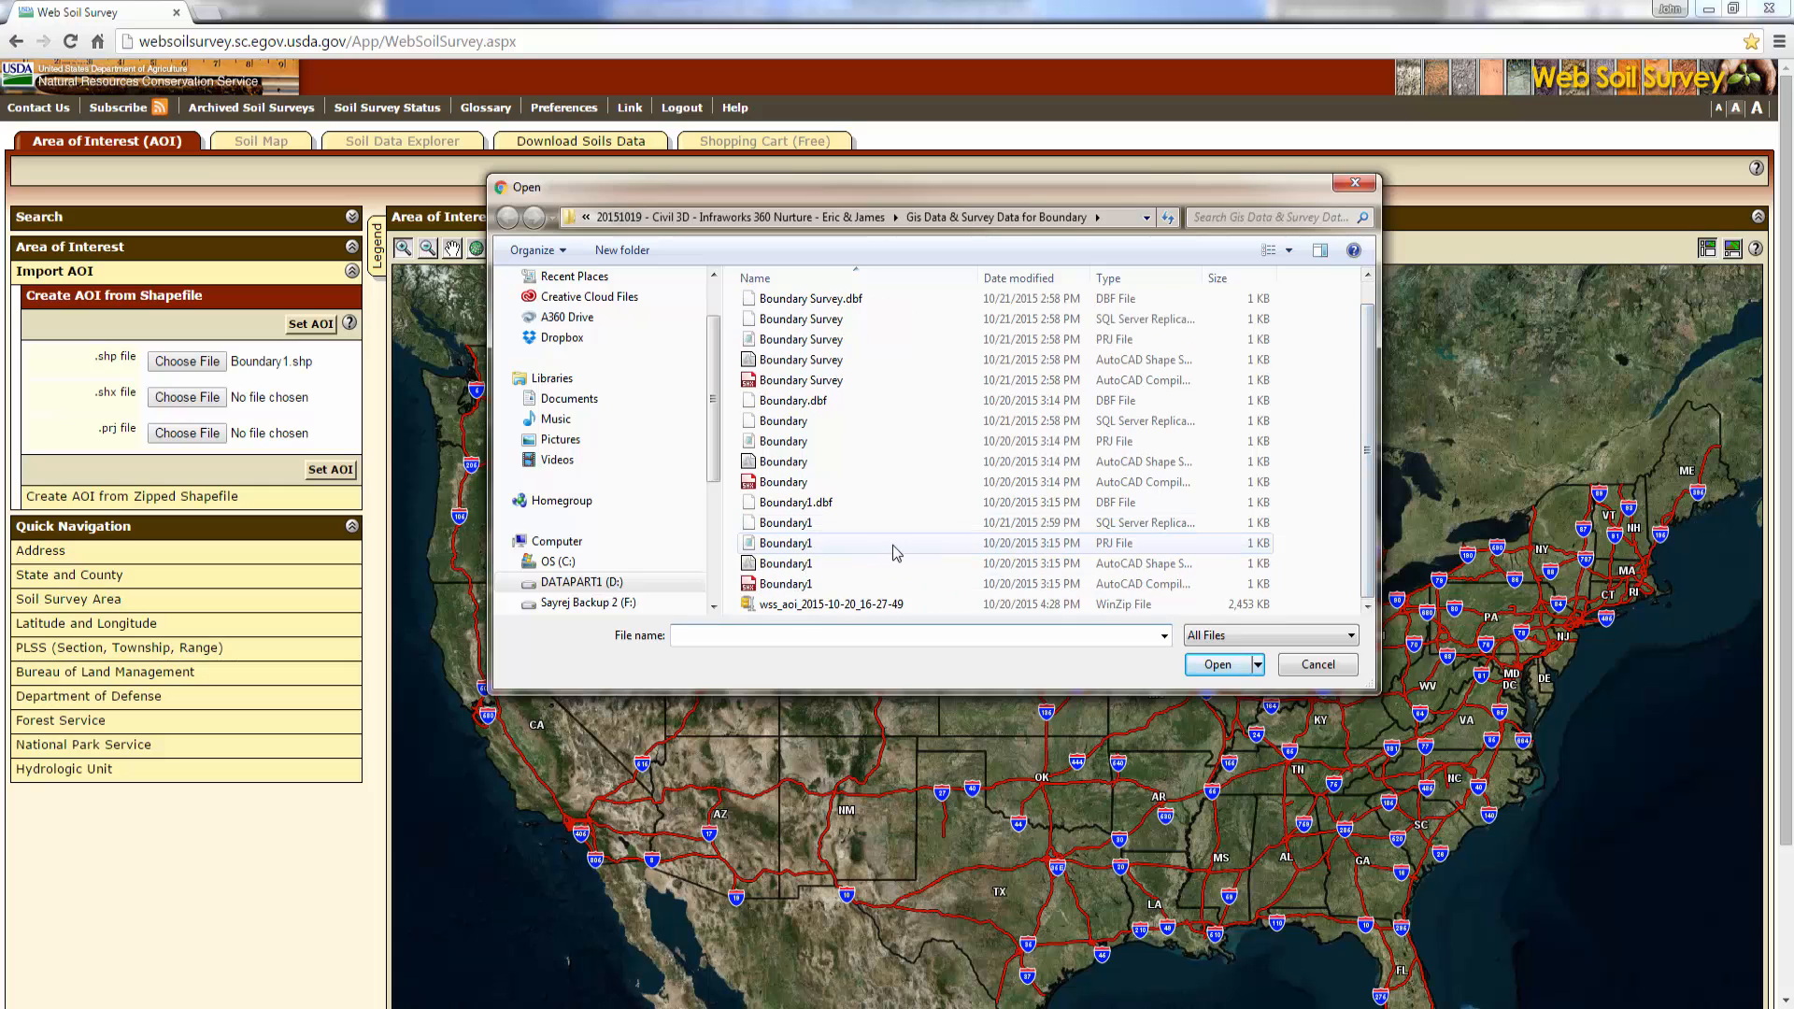
double_click(829, 584)
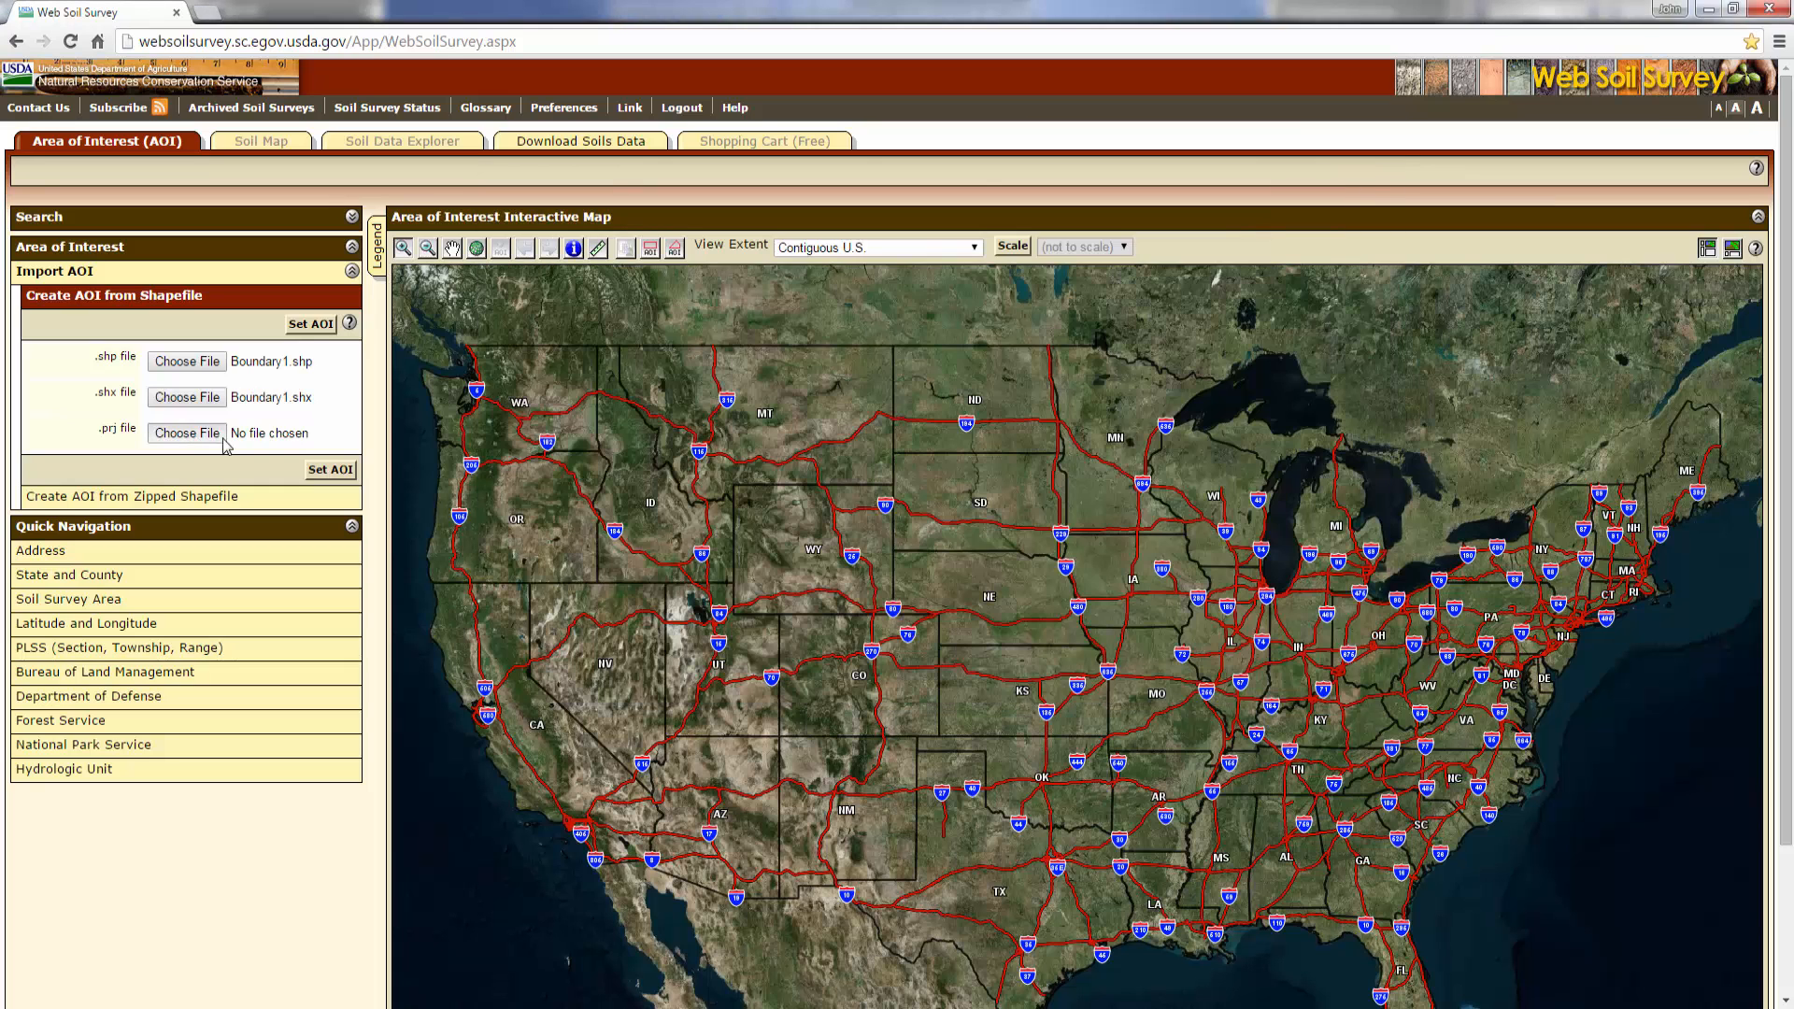
left_click(220, 437)
scroll(841, 598, "down", 1)
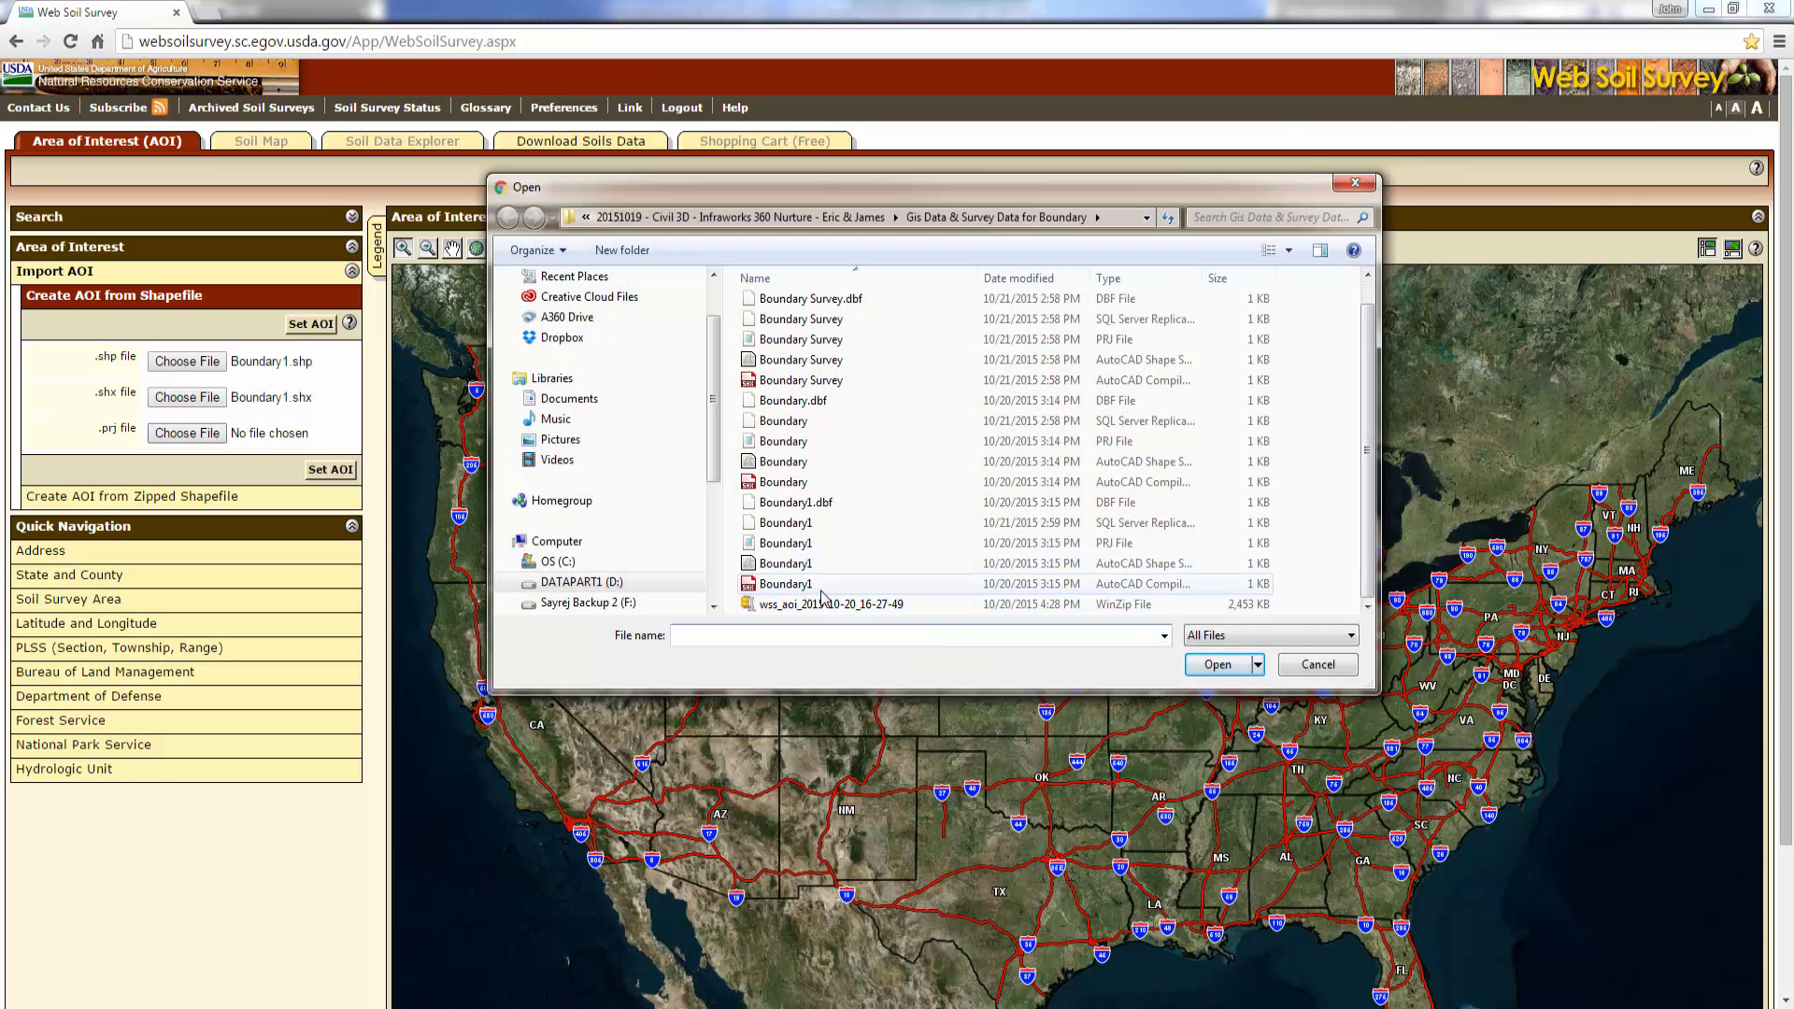
double_click(787, 544)
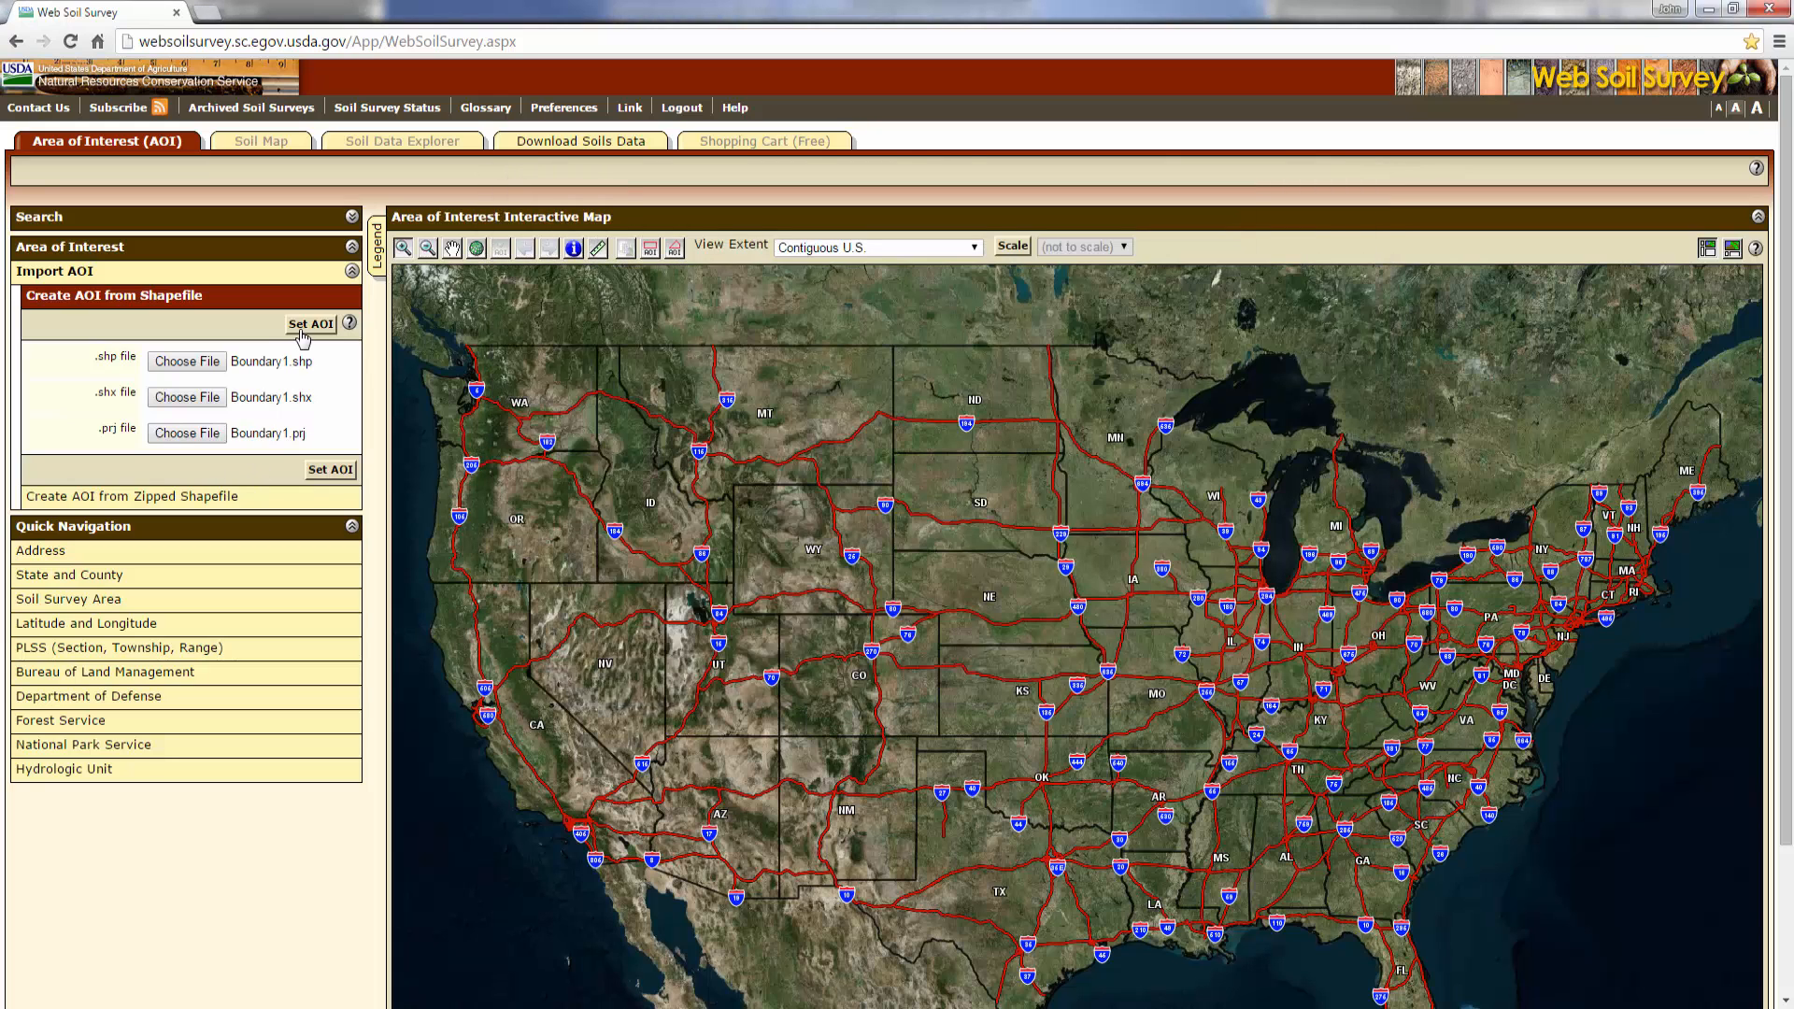
left_click(311, 323)
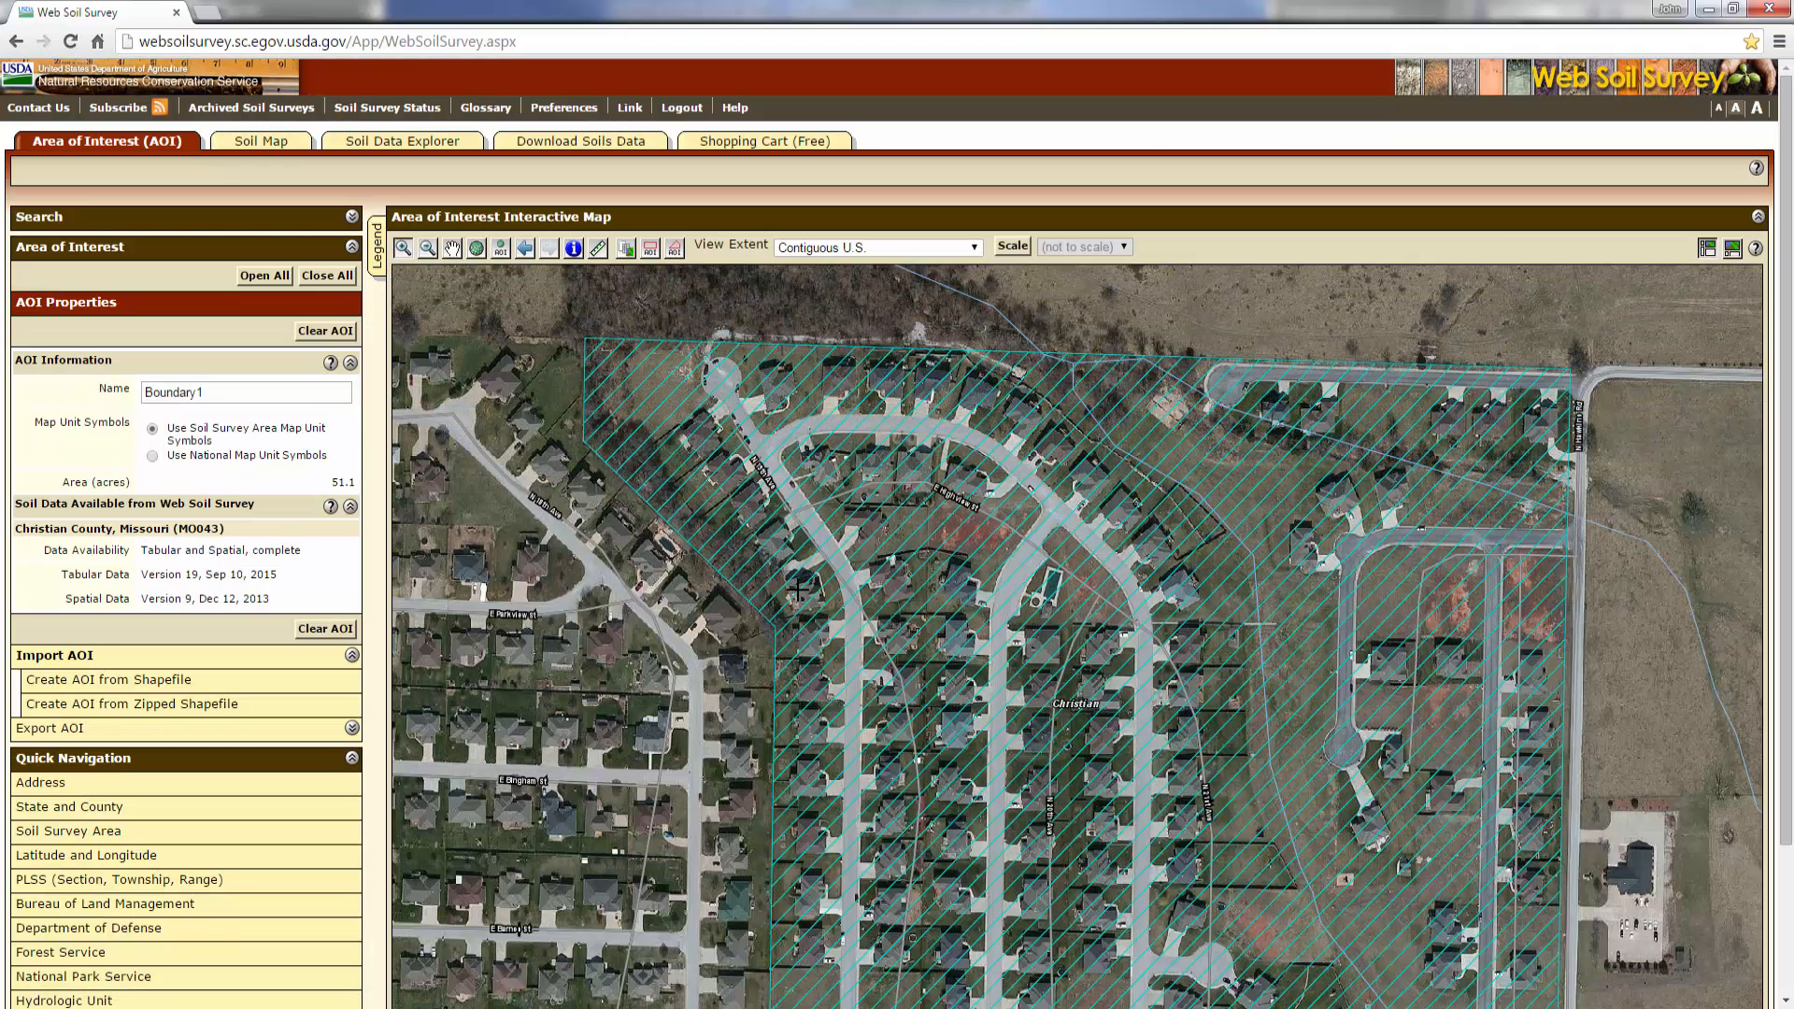
Review the soil map of the area of interest and the details of its SSURGO download package
left_click(257, 145)
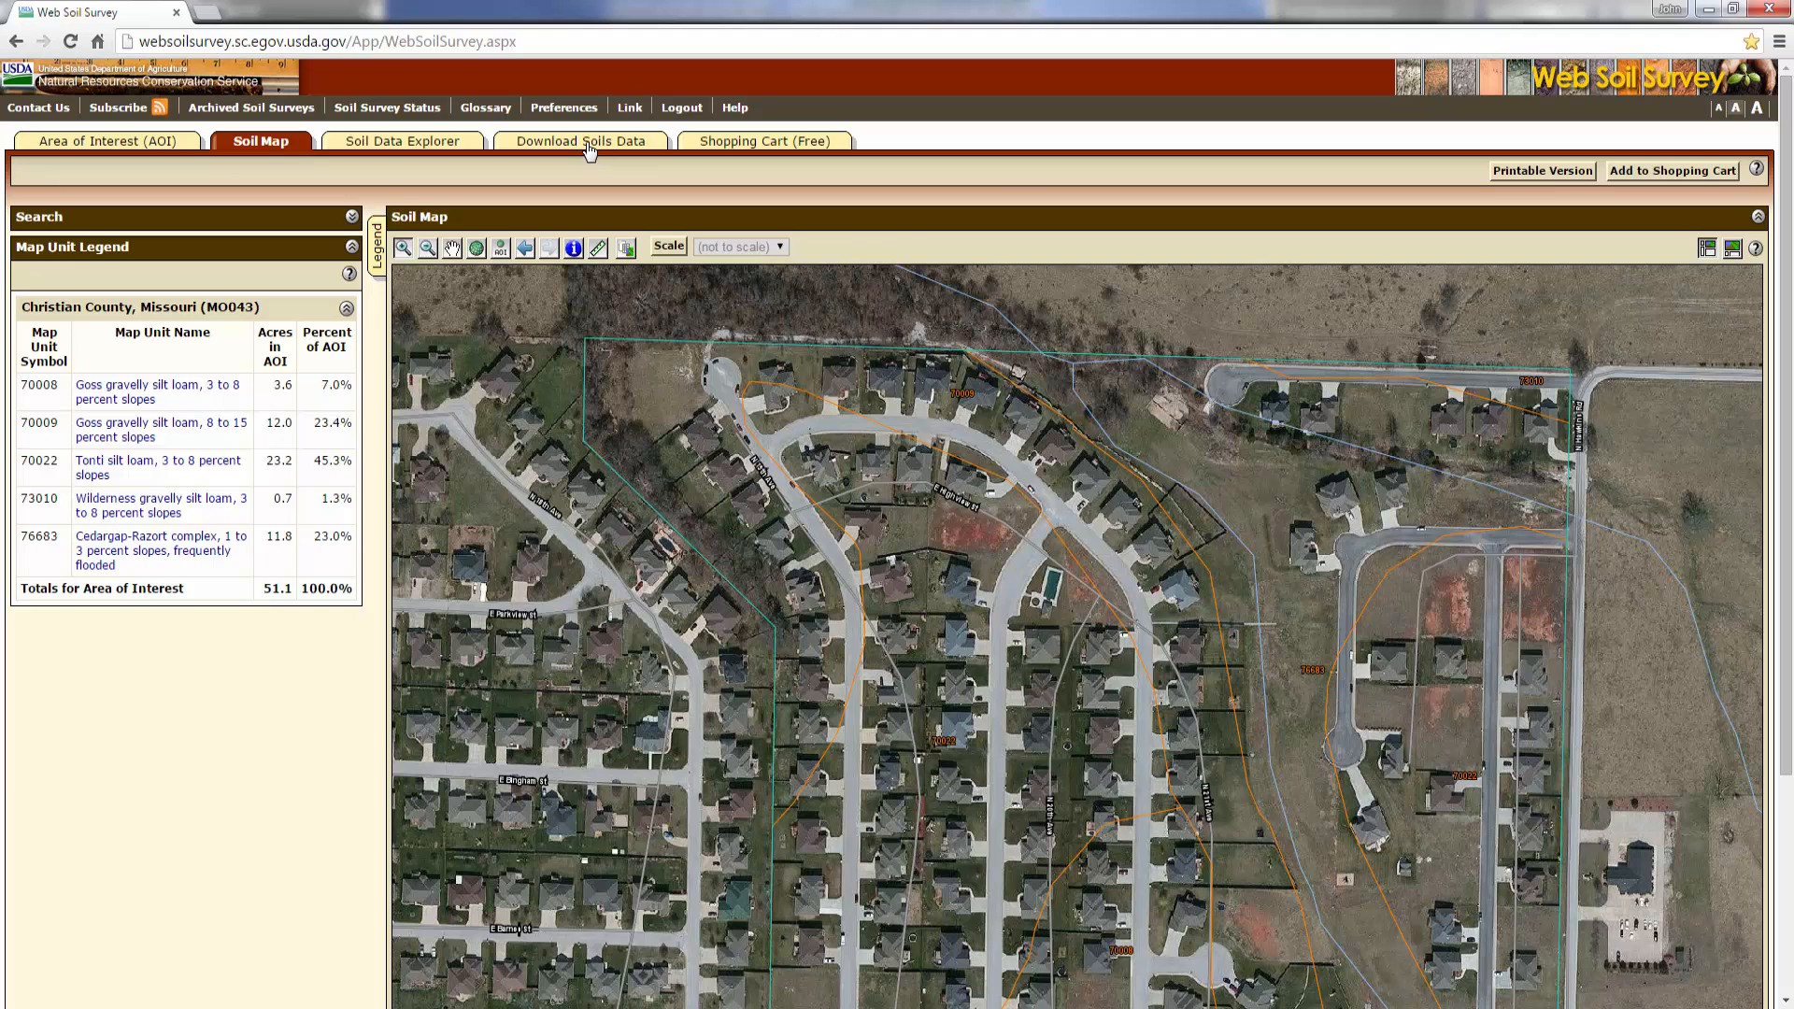
left_click(588, 145)
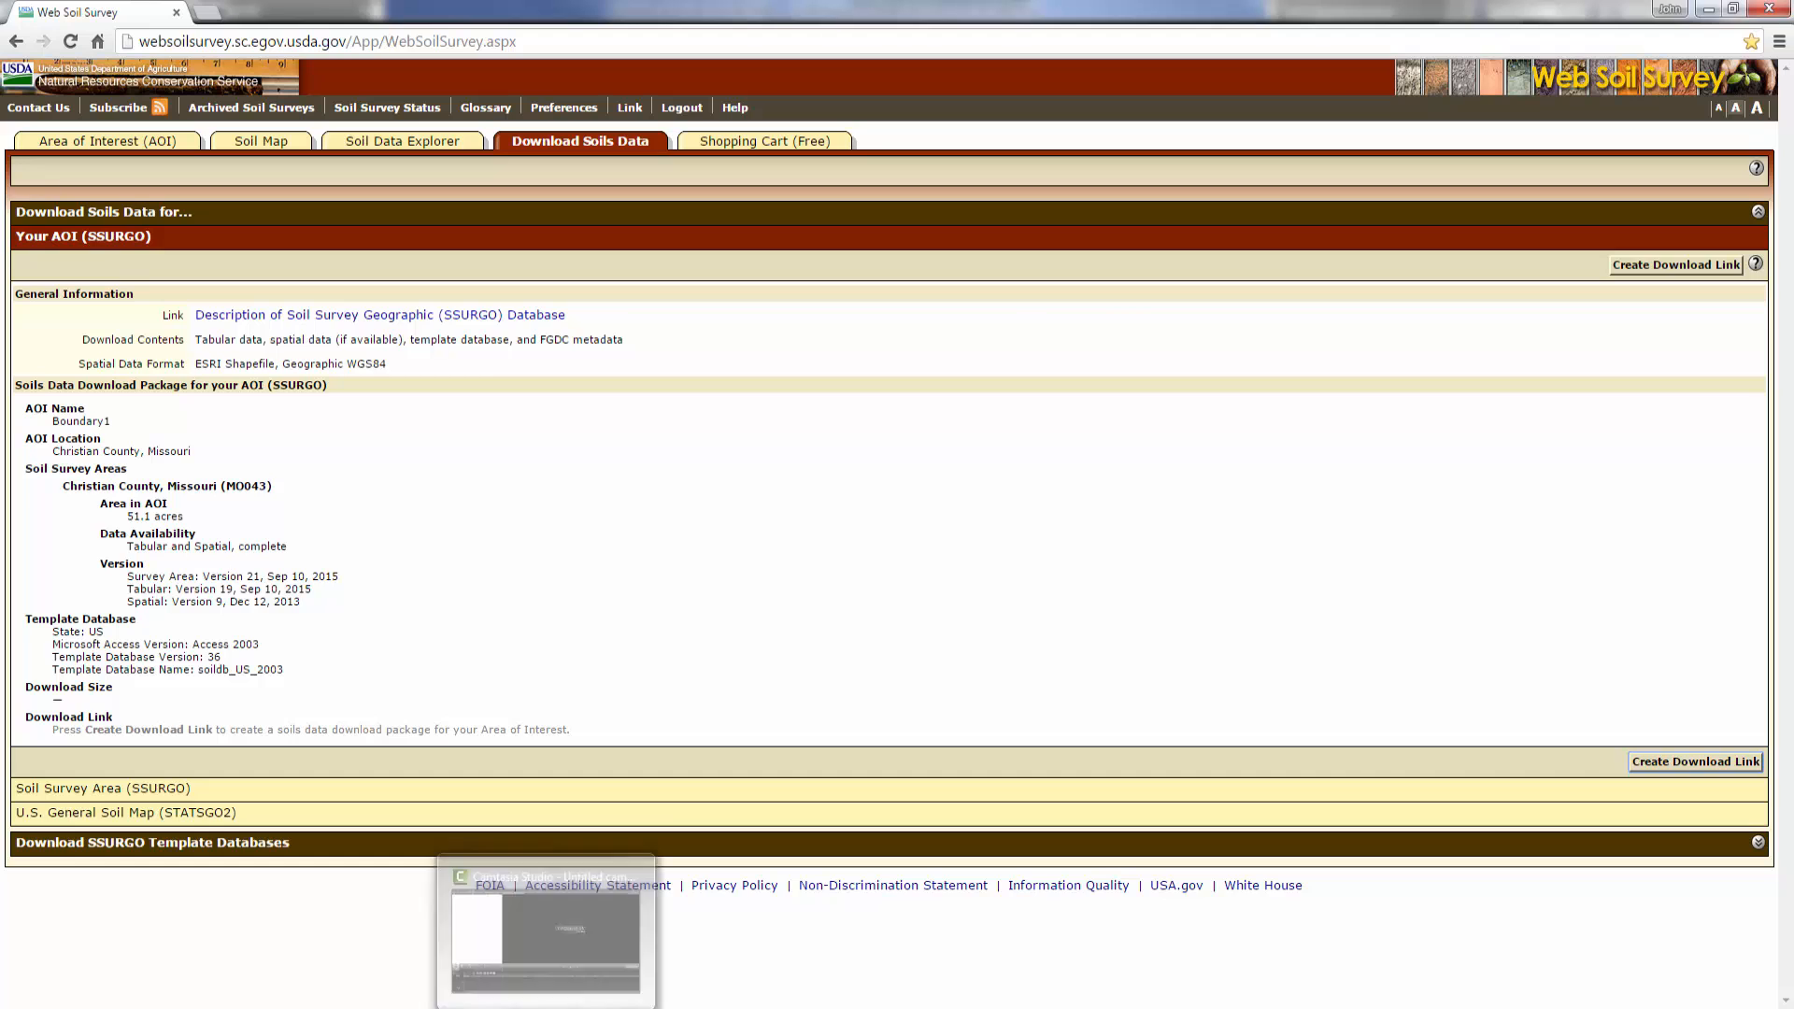
Switch to Civil 3D and show the data table for the large western soil polygon of the soilmu_a_aoi layer
left_click(598, 874)
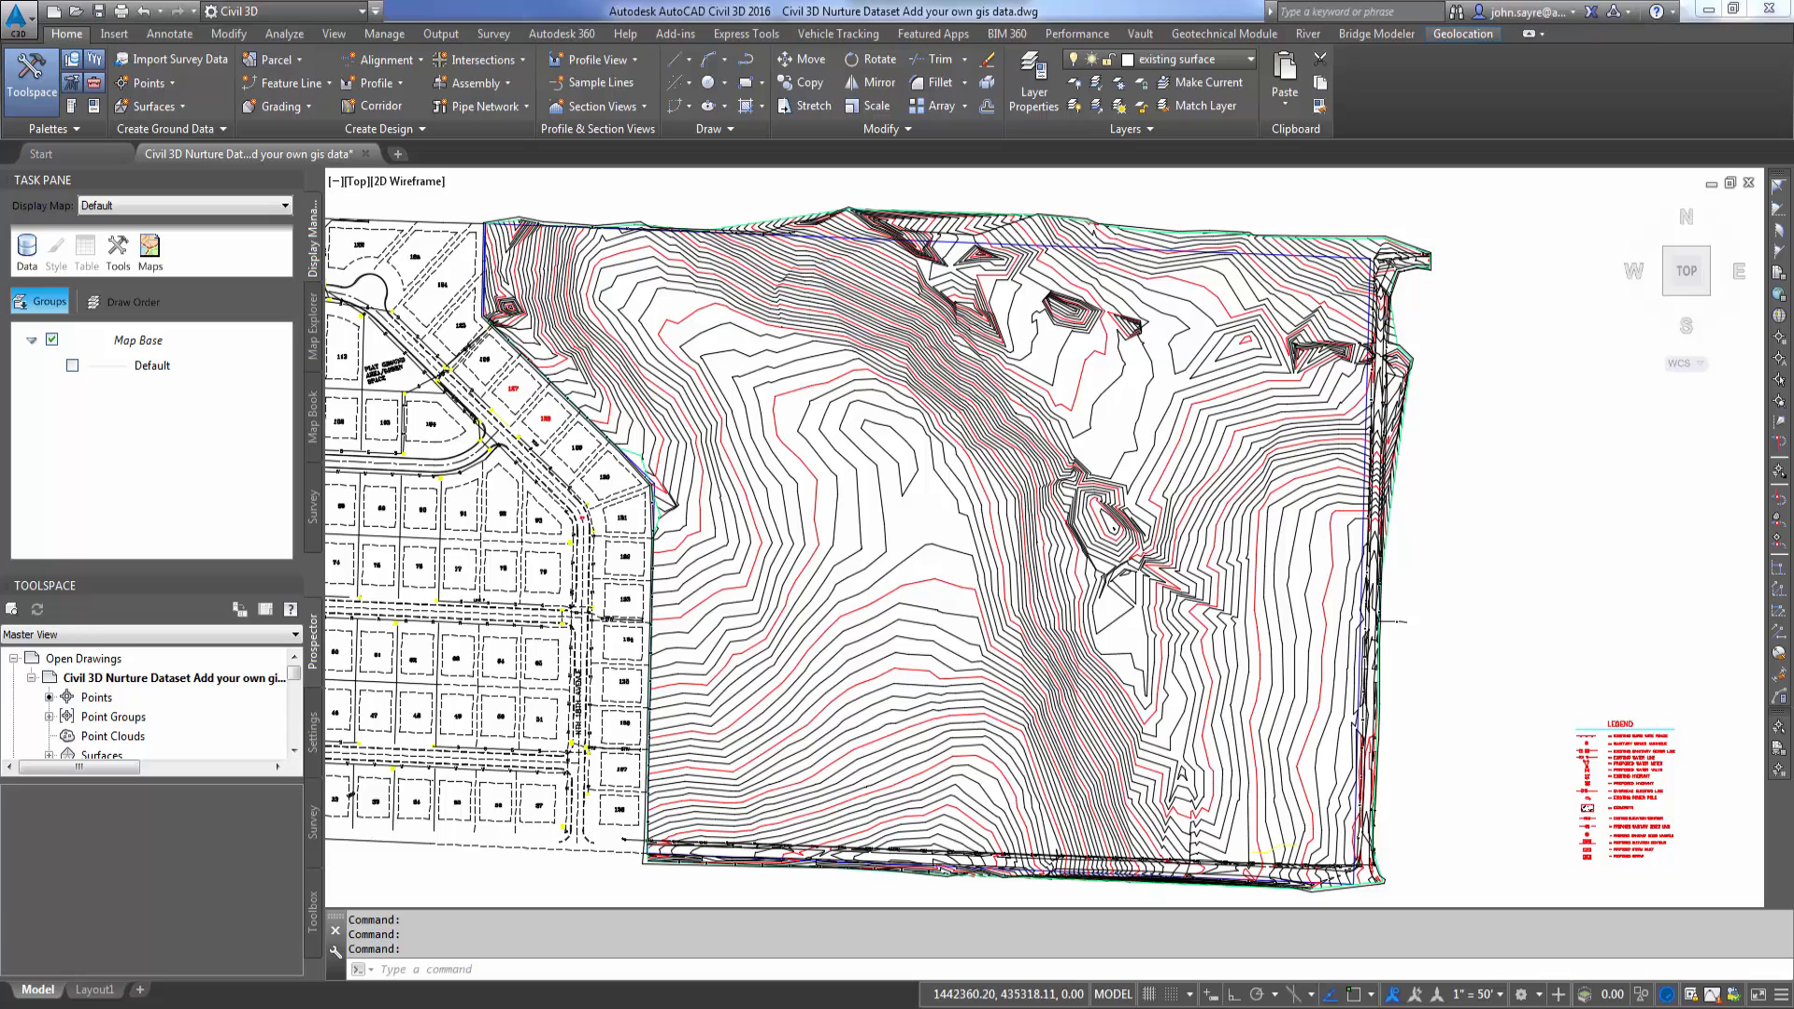
scroll(841, 407, "up", 6)
scroll(841, 407, "down", 4)
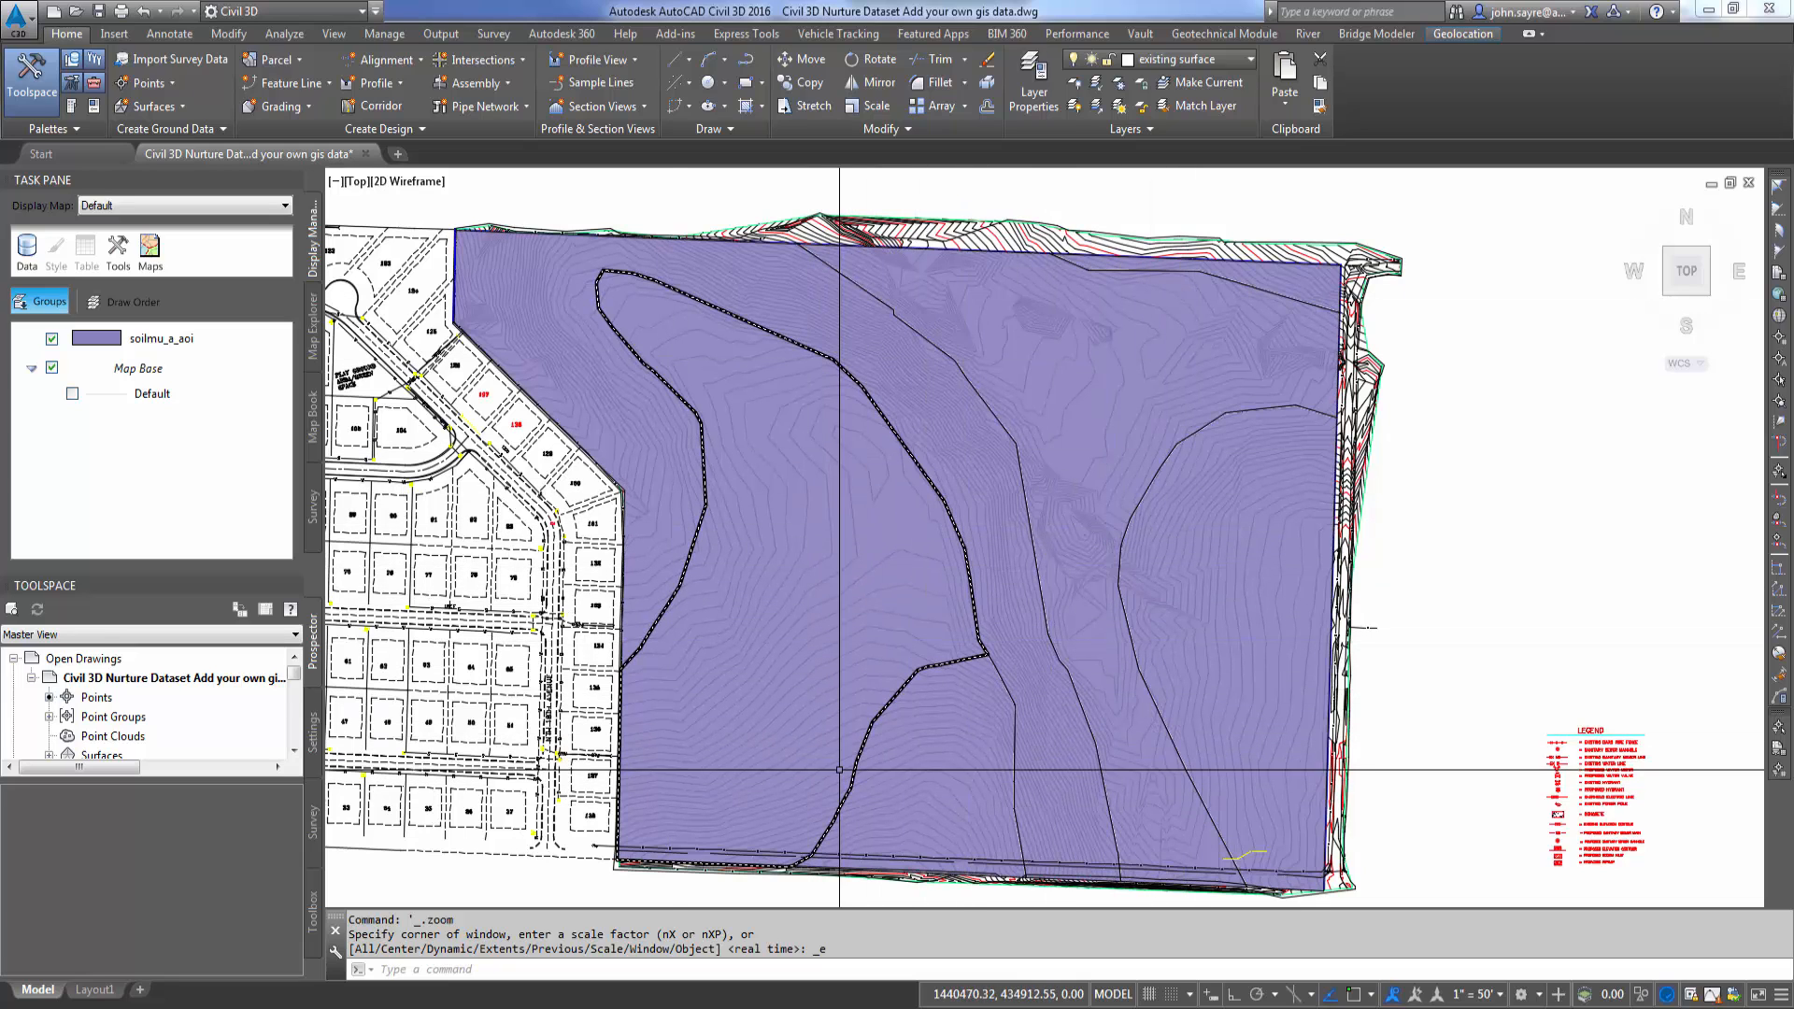
left_click(795, 591)
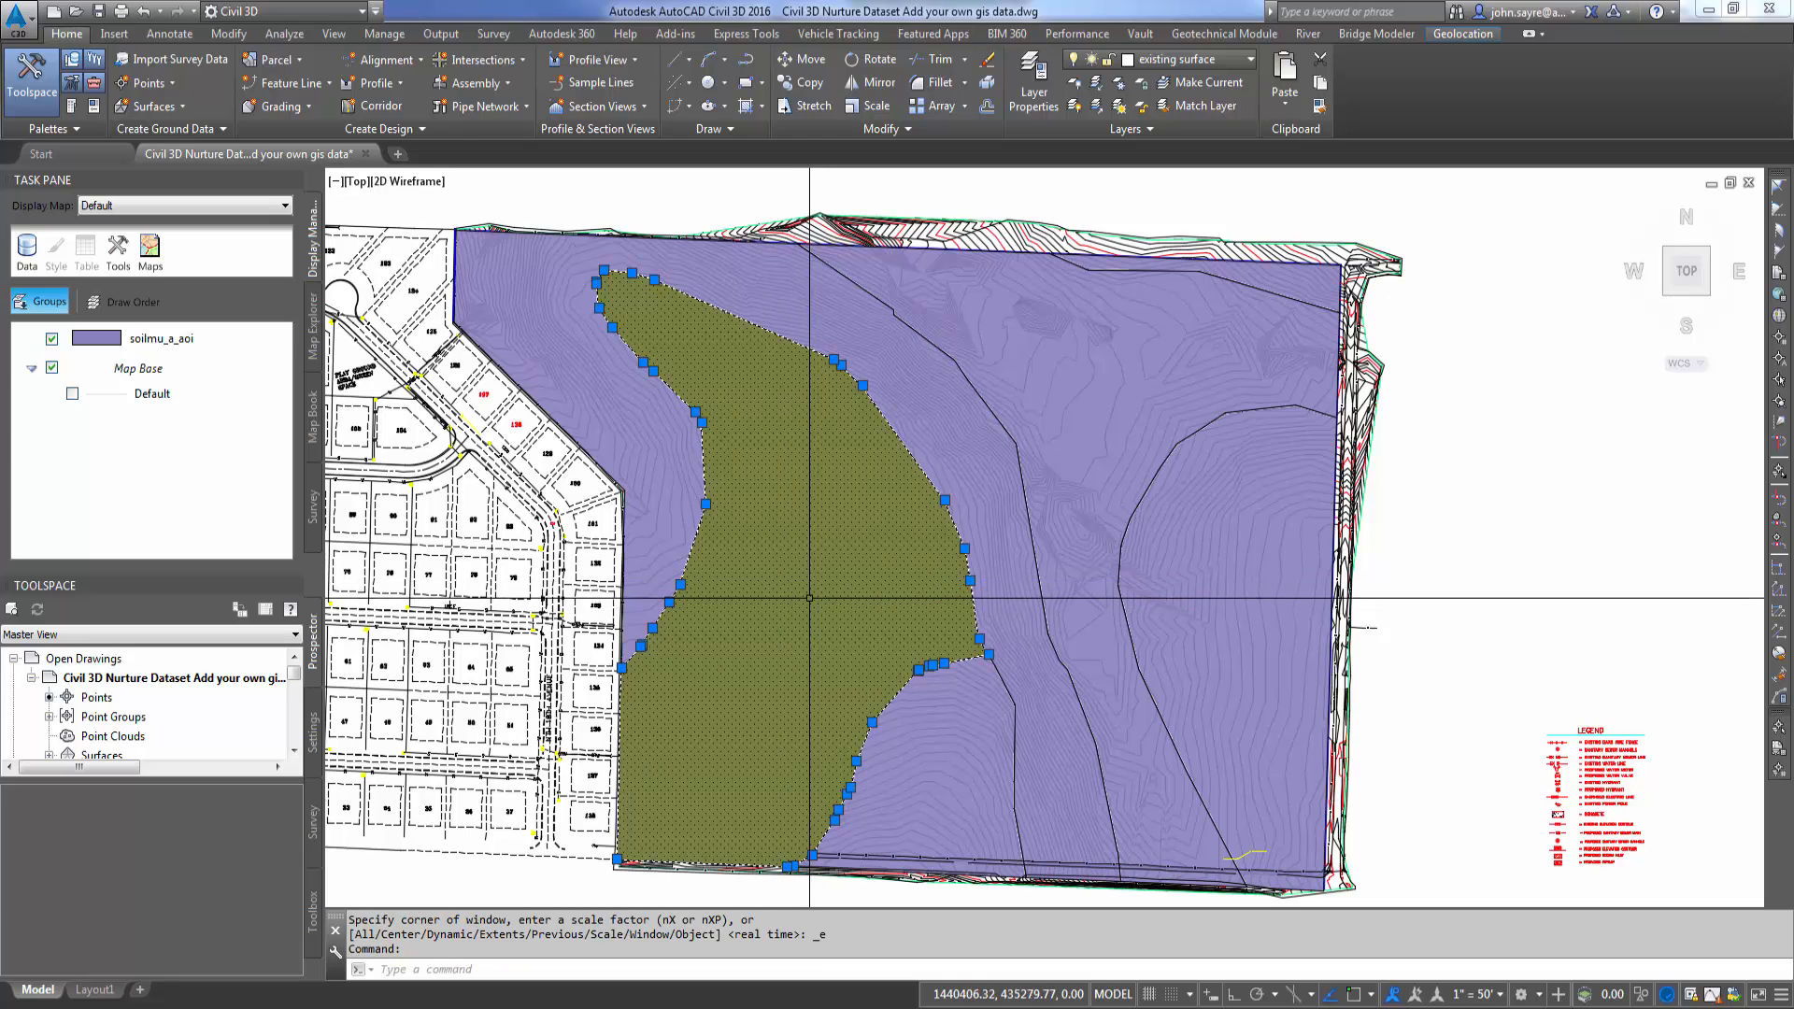
right_click(795, 574)
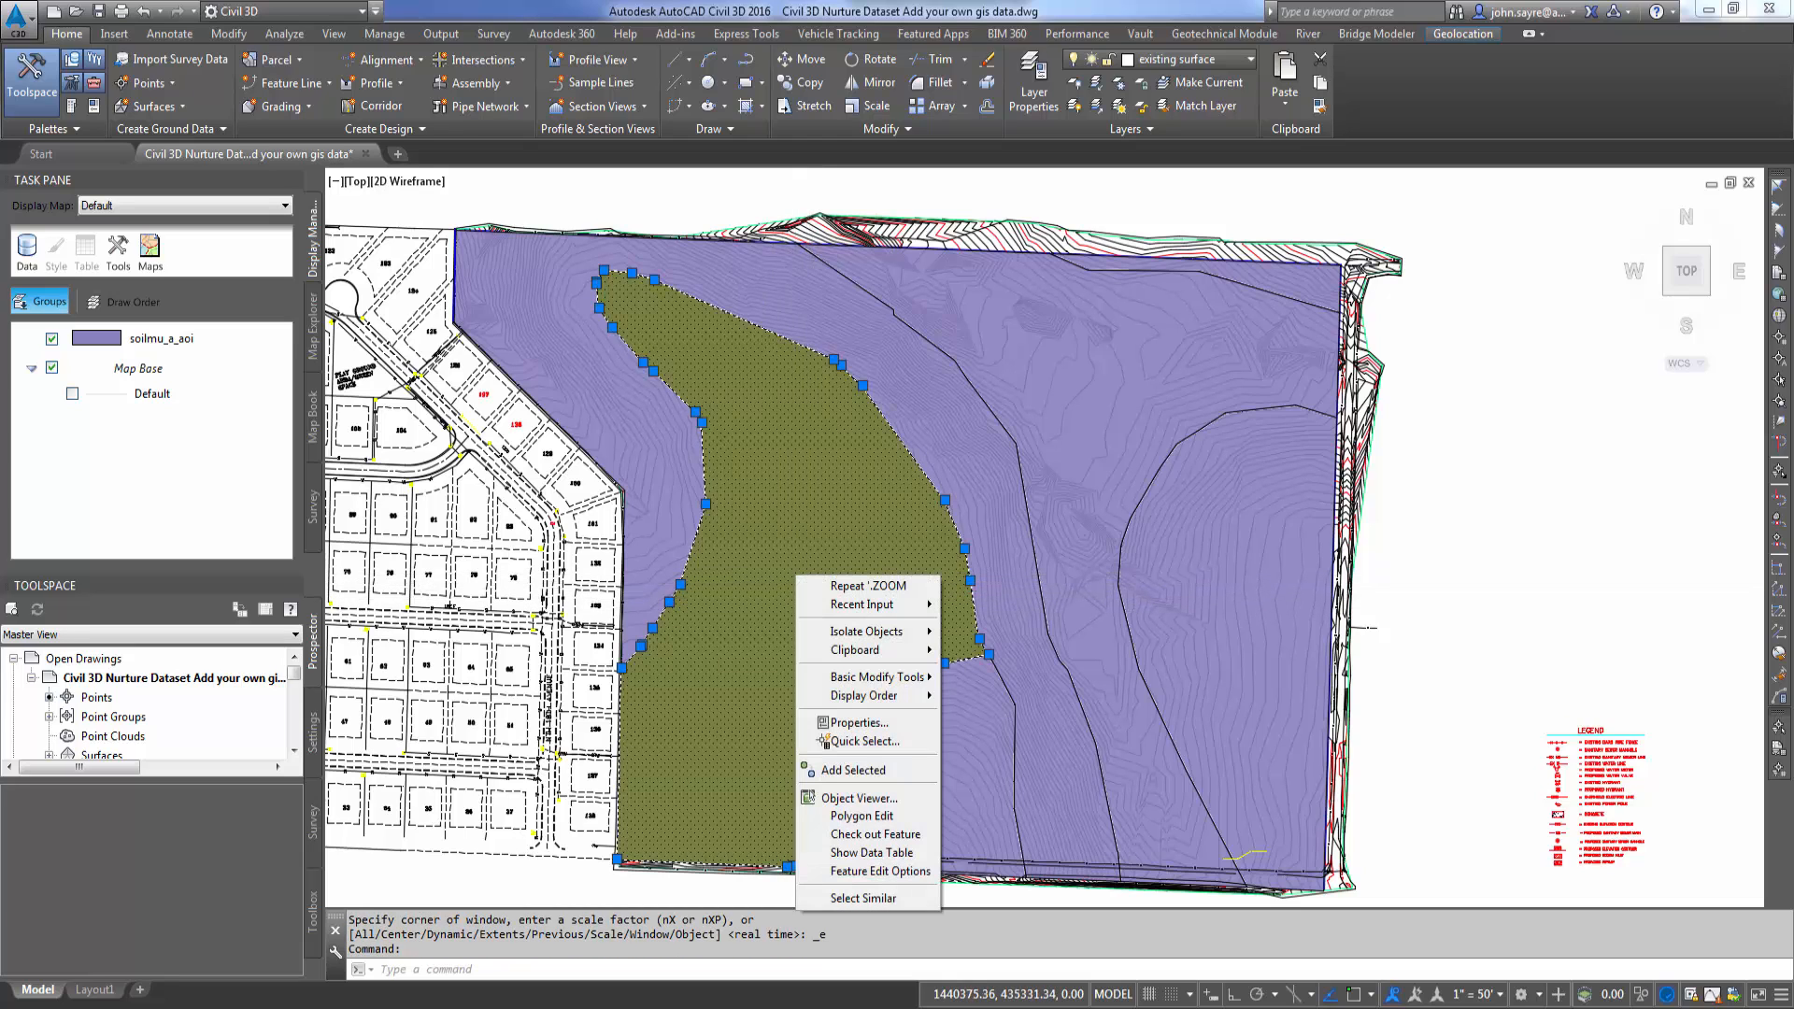
left_click(873, 853)
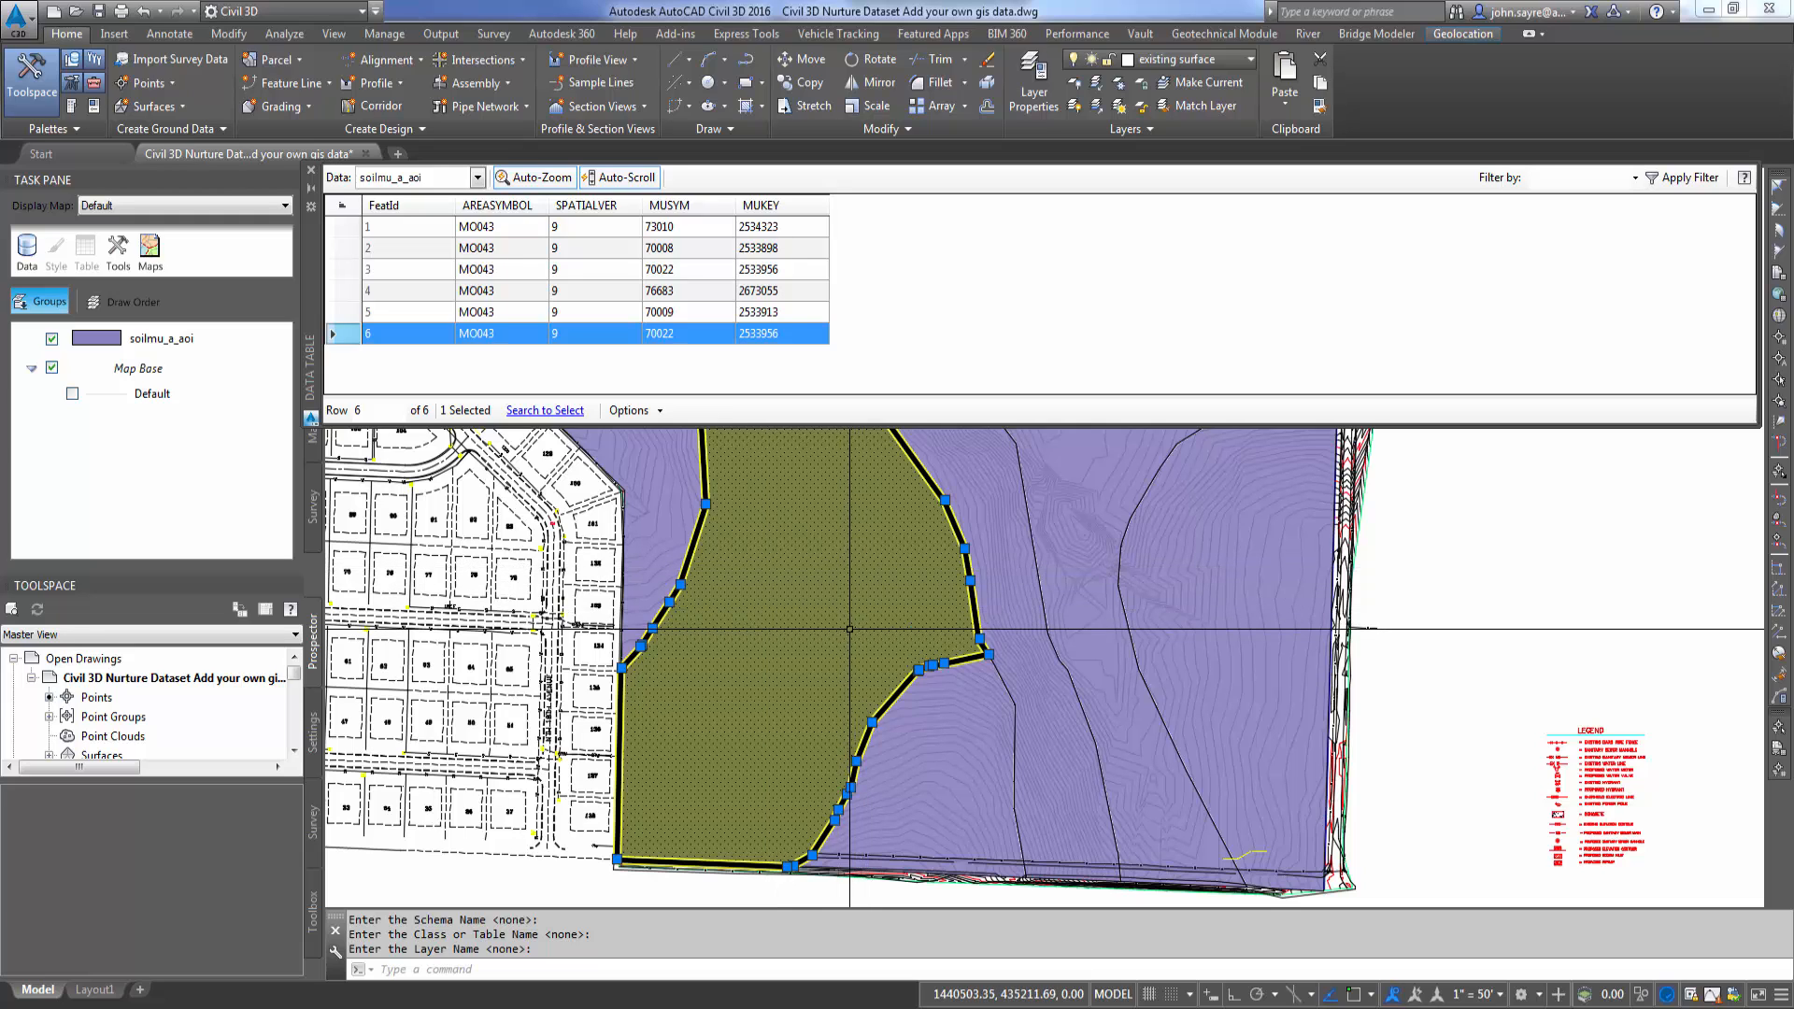
In InfraWorks, configure the soilmu_a_aoi data source as Coverage Areas with the rule style Coverage/Zoning/Agricultural
mouse_move(846, 629)
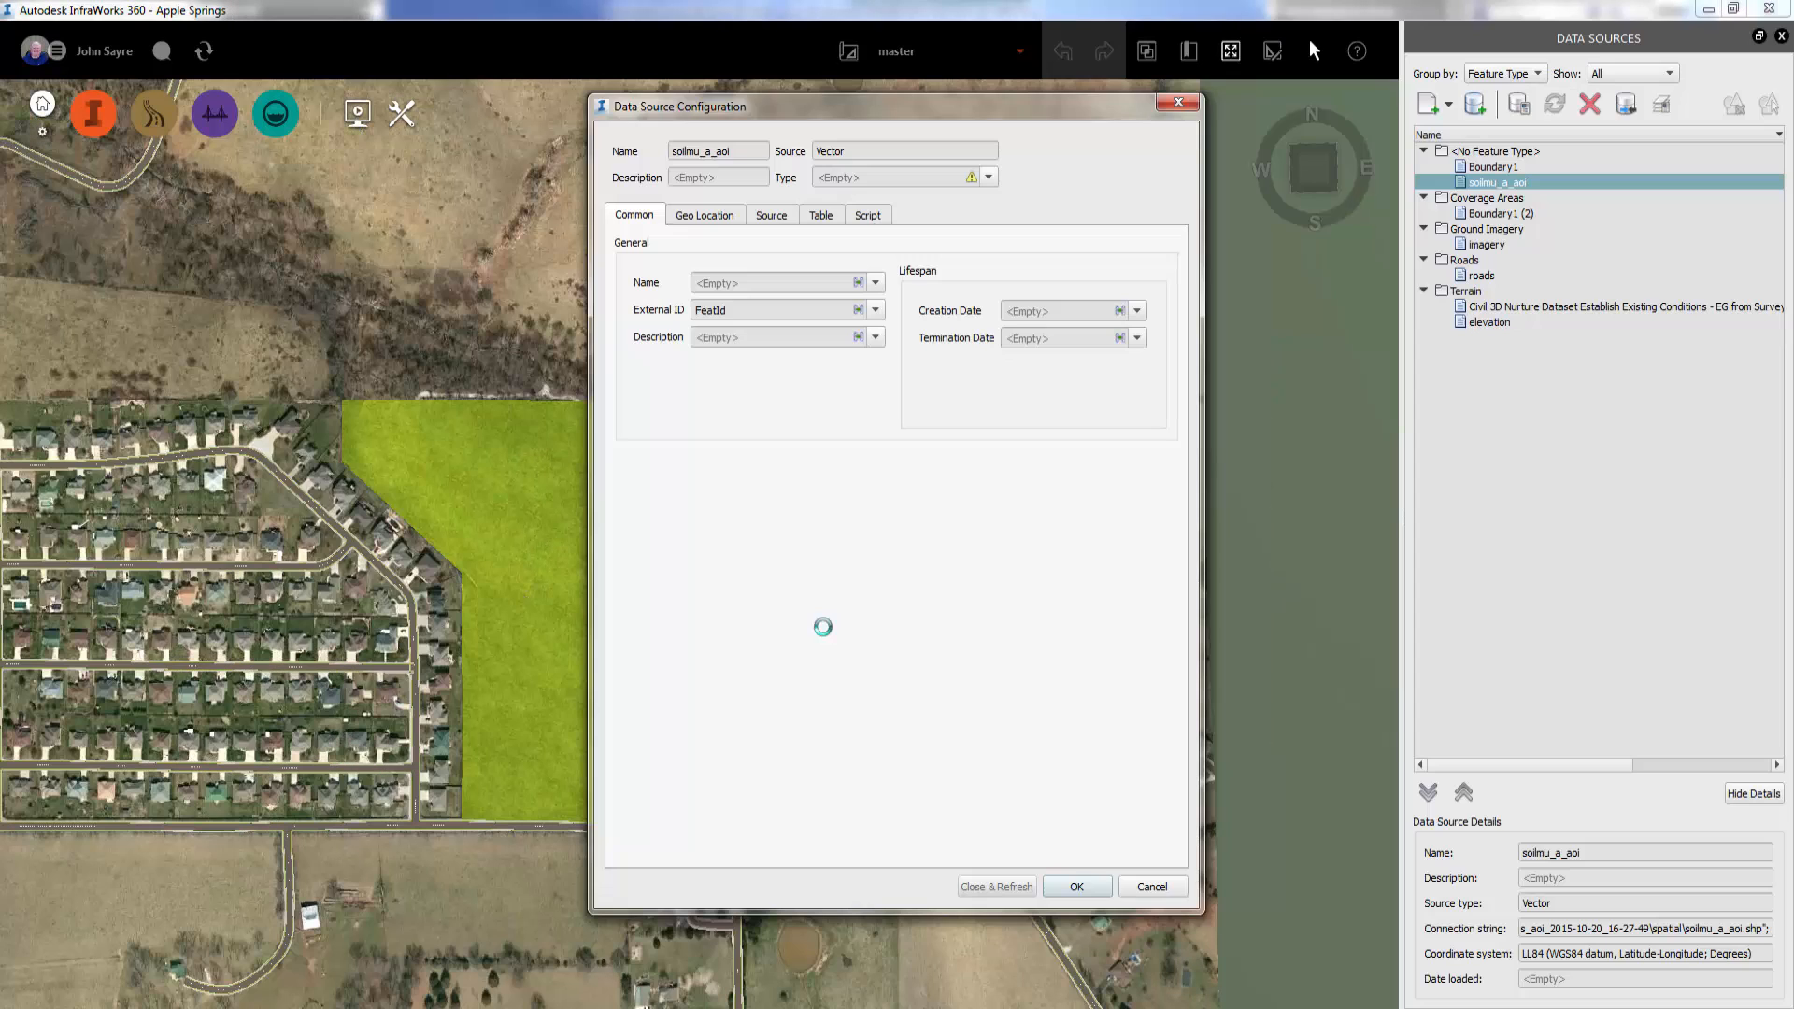
left_click(991, 176)
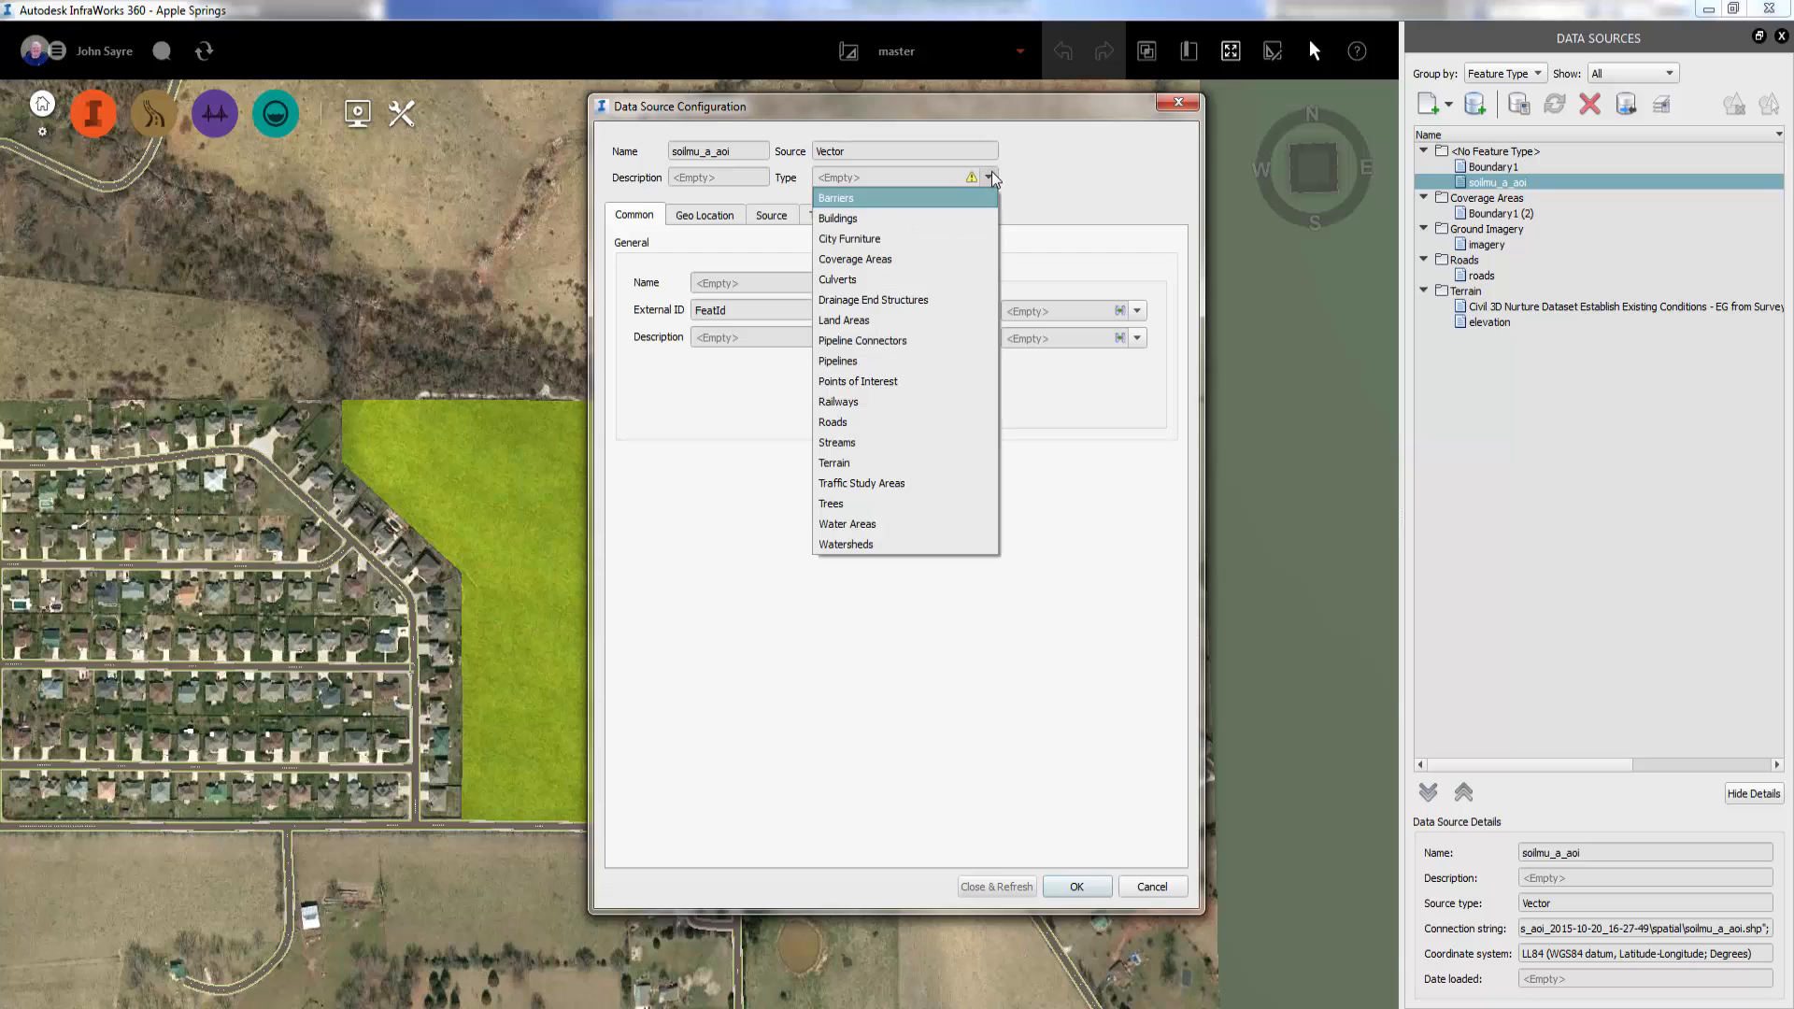
left_click(869, 261)
left_click(1122, 503)
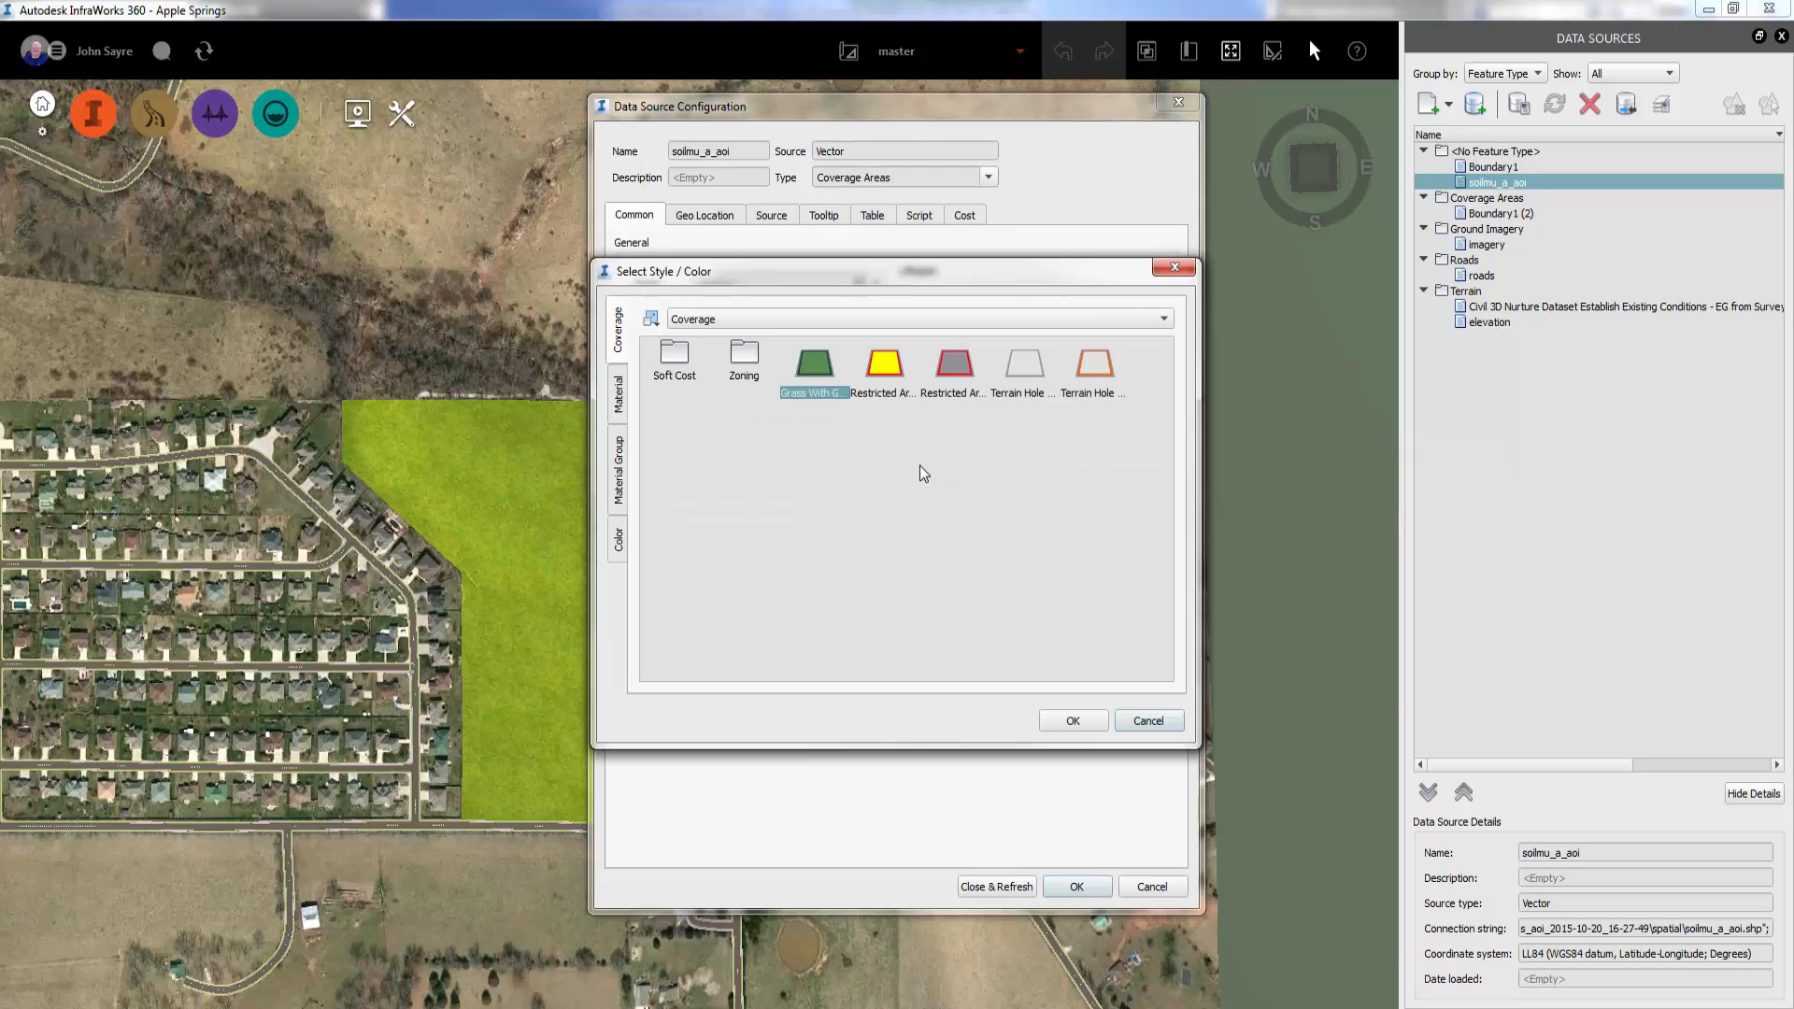
double_click(744, 372)
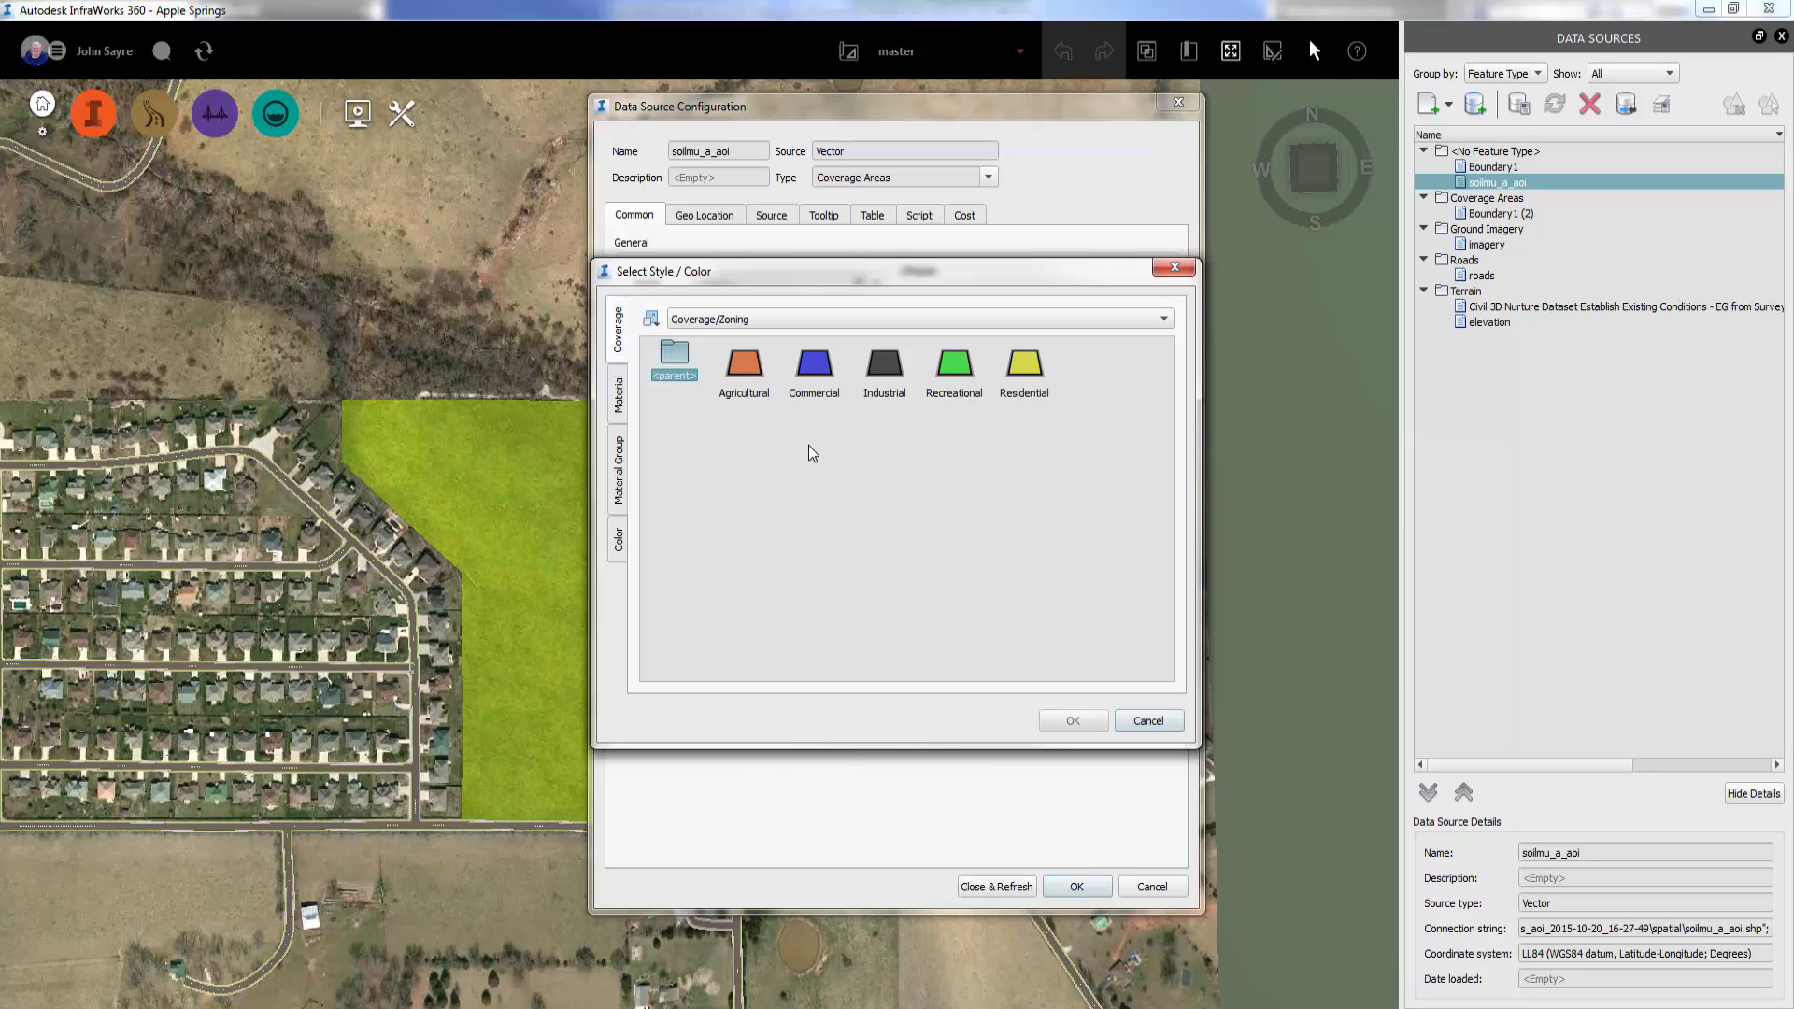
left_click(743, 369)
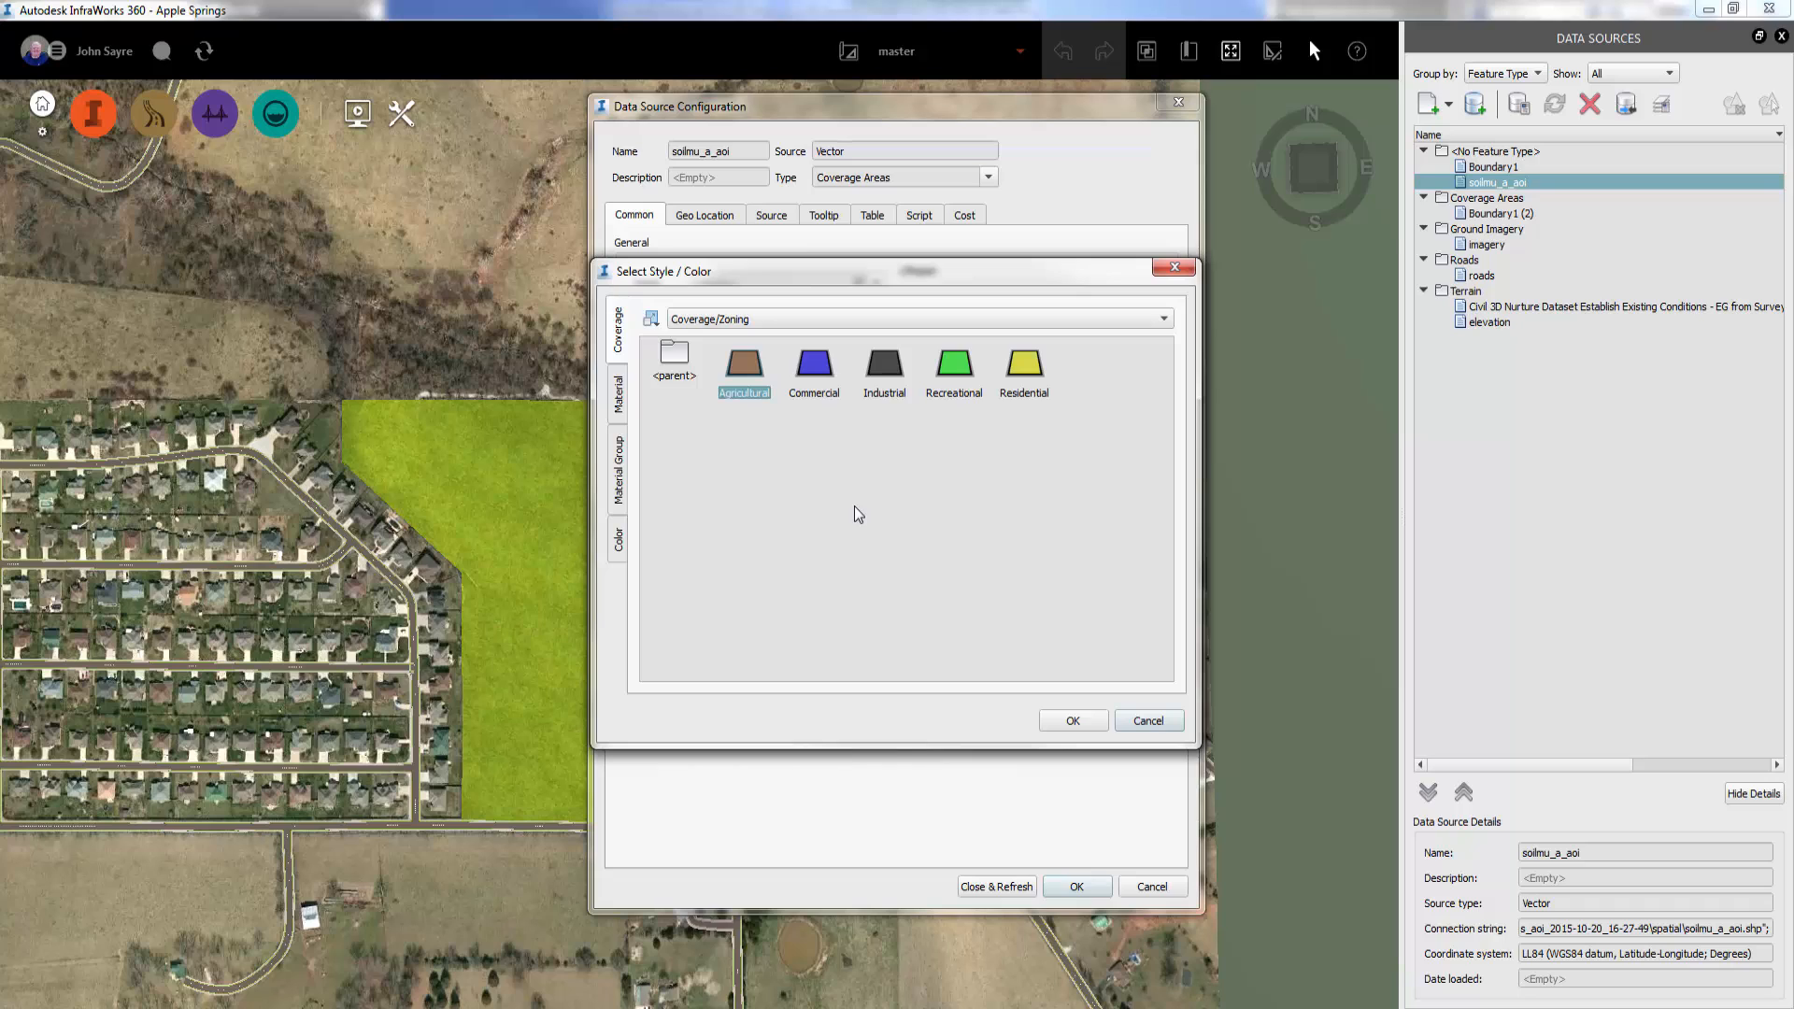
left_click(1061, 724)
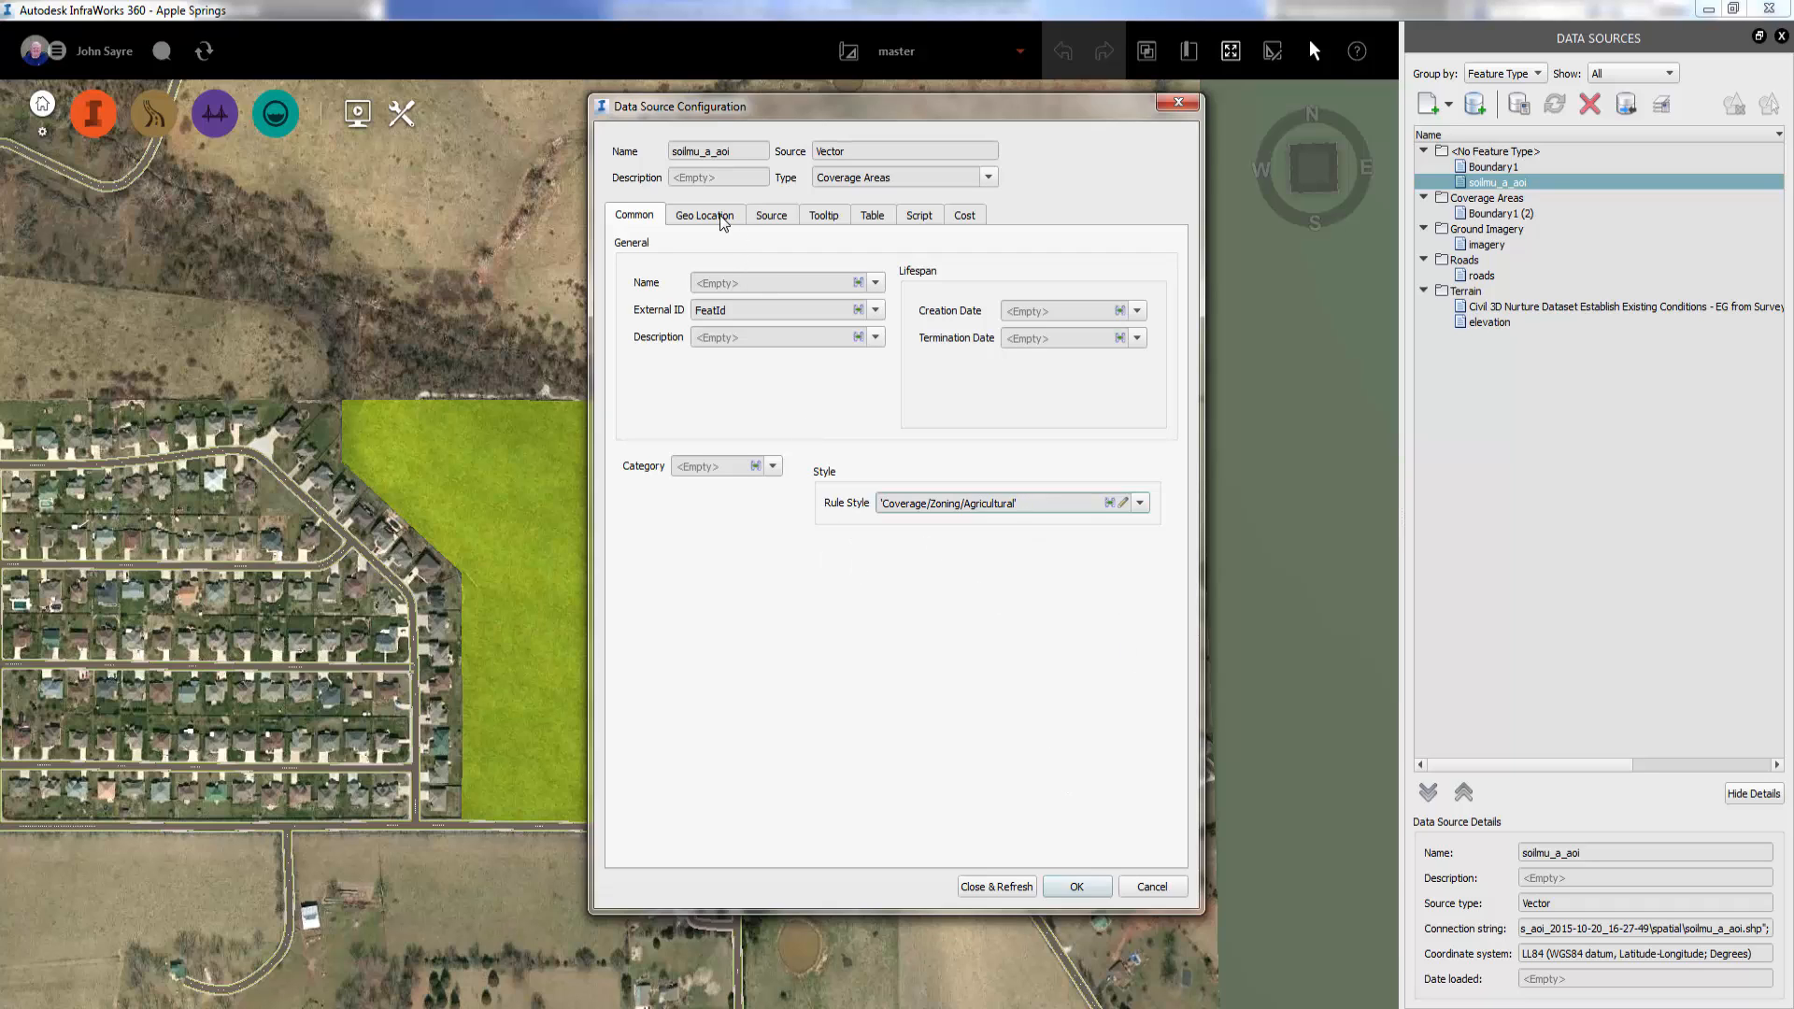
Check the soil layer's source filter and draping options, and map its Description property to the MUSYM attribute
left_click(772, 215)
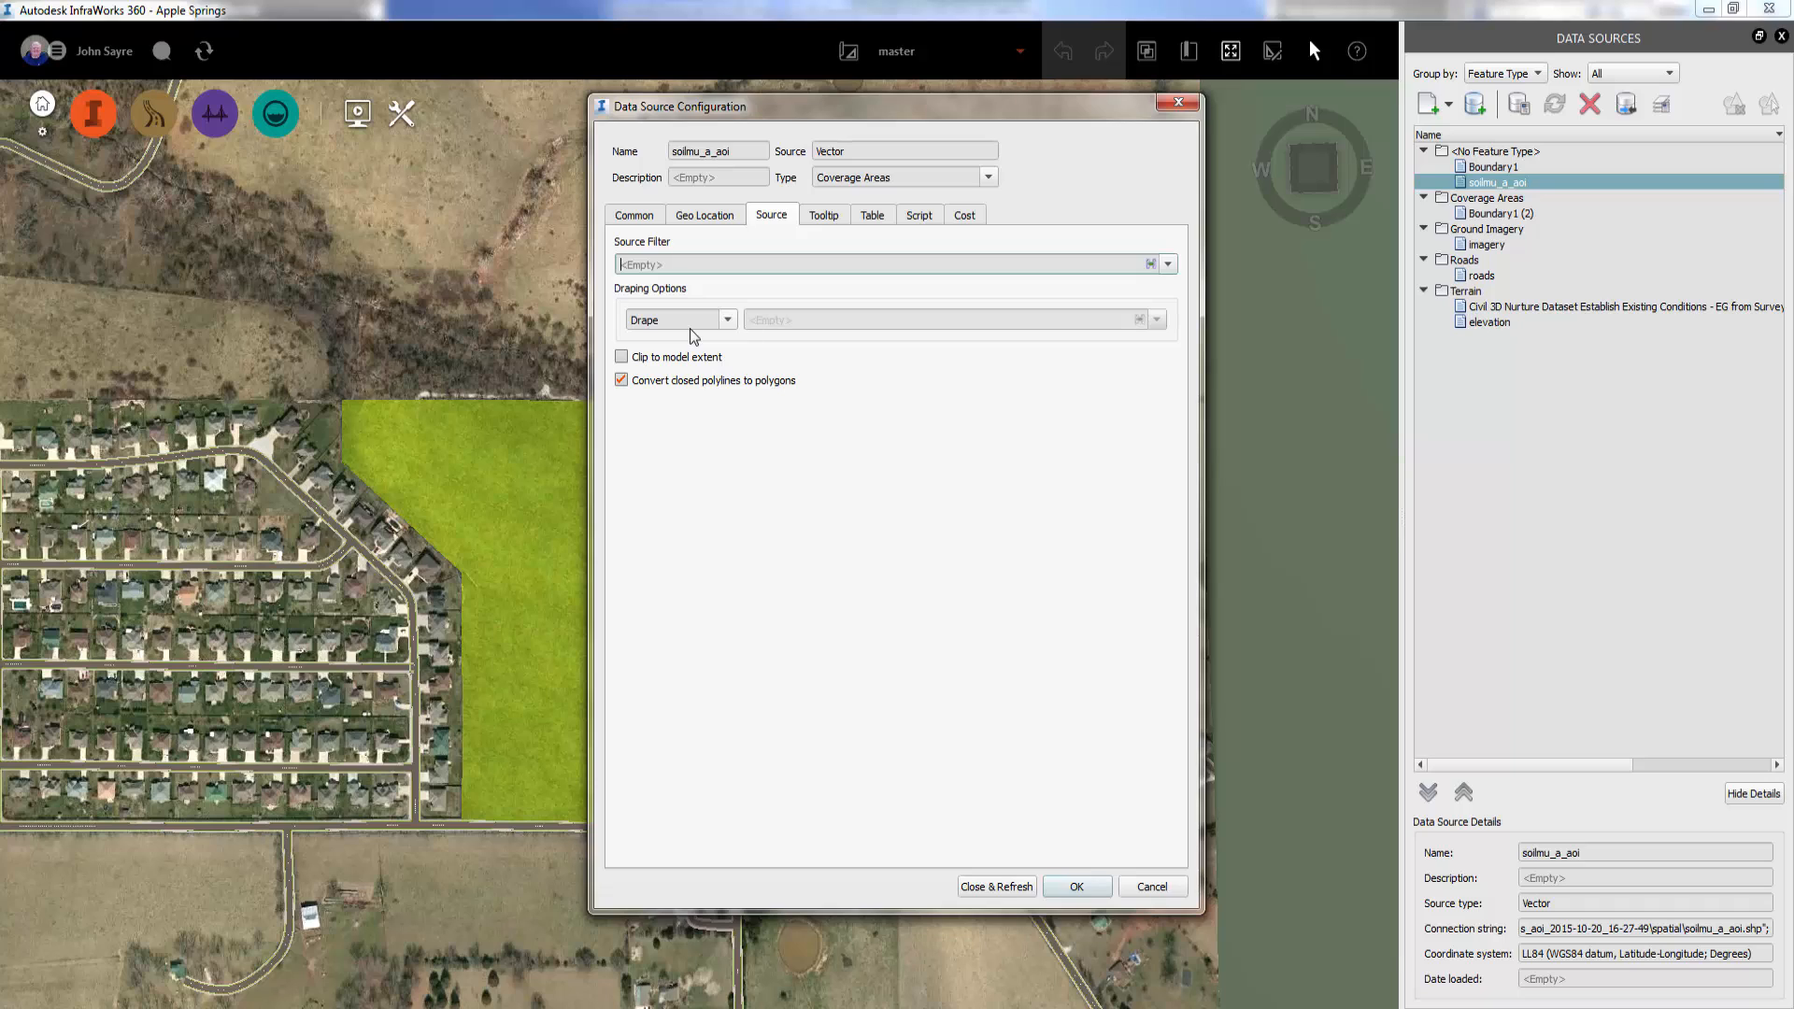
left_click(874, 219)
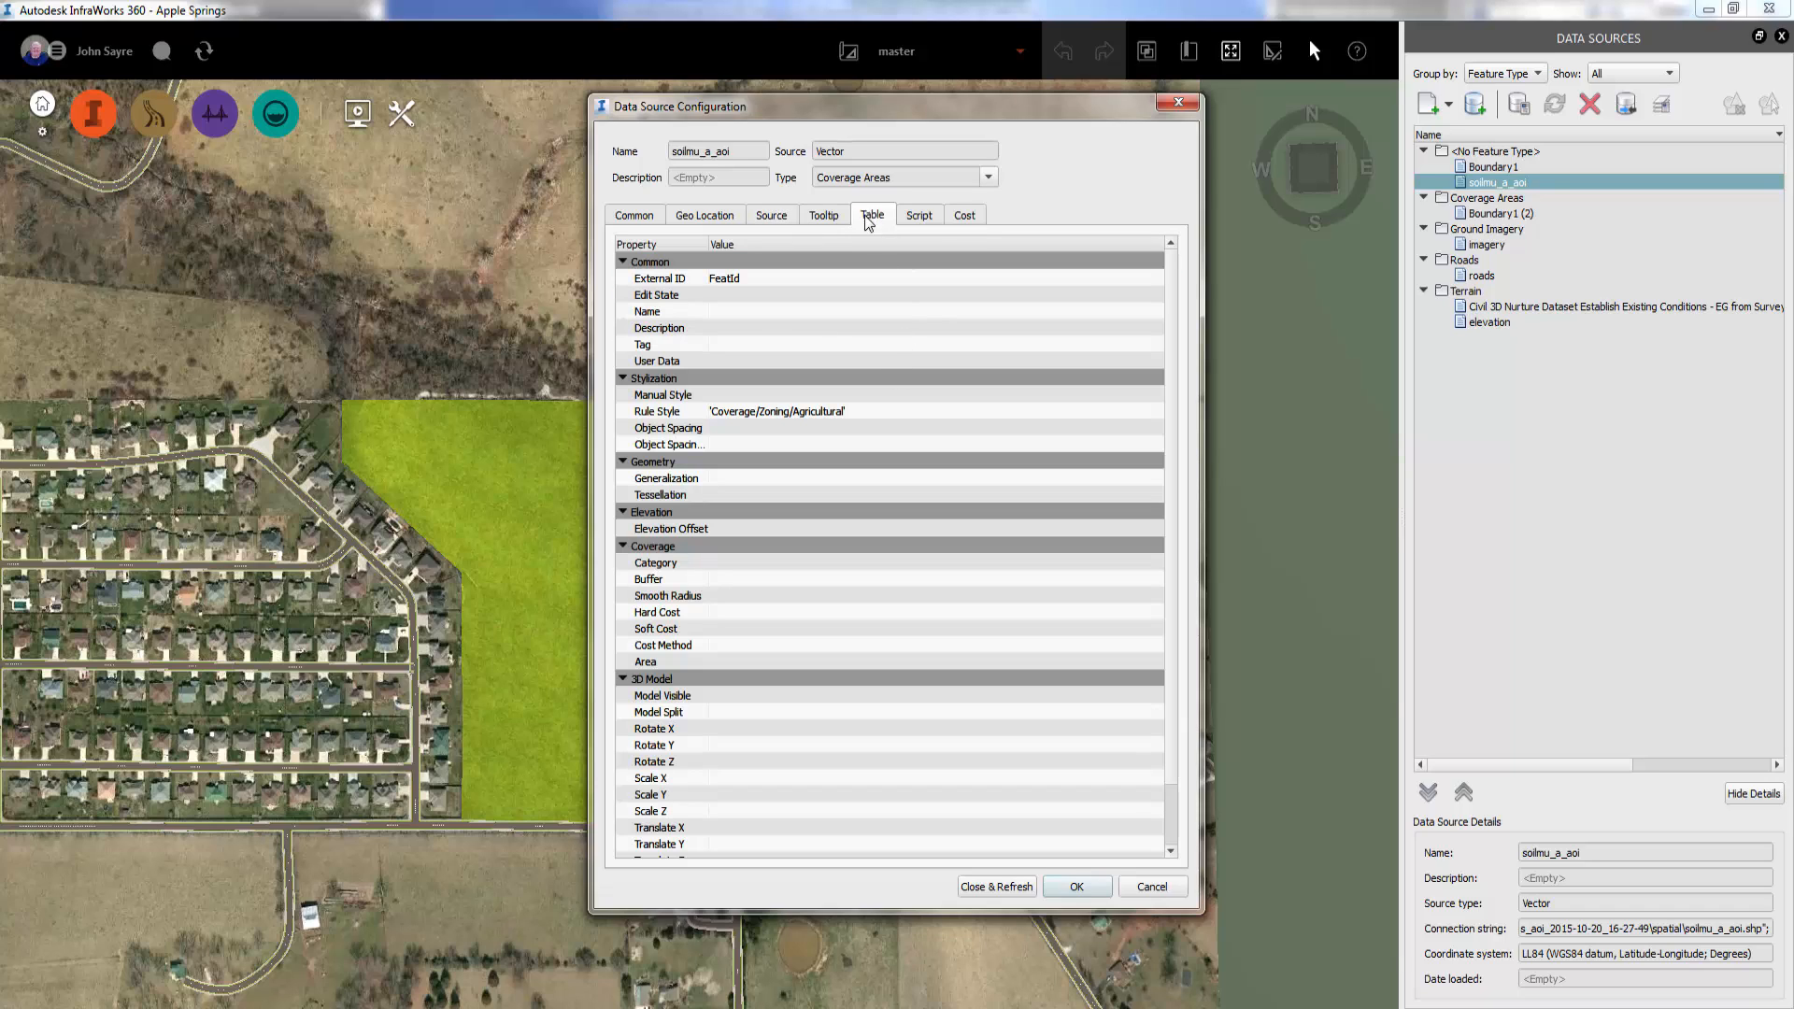
left_click(743, 329)
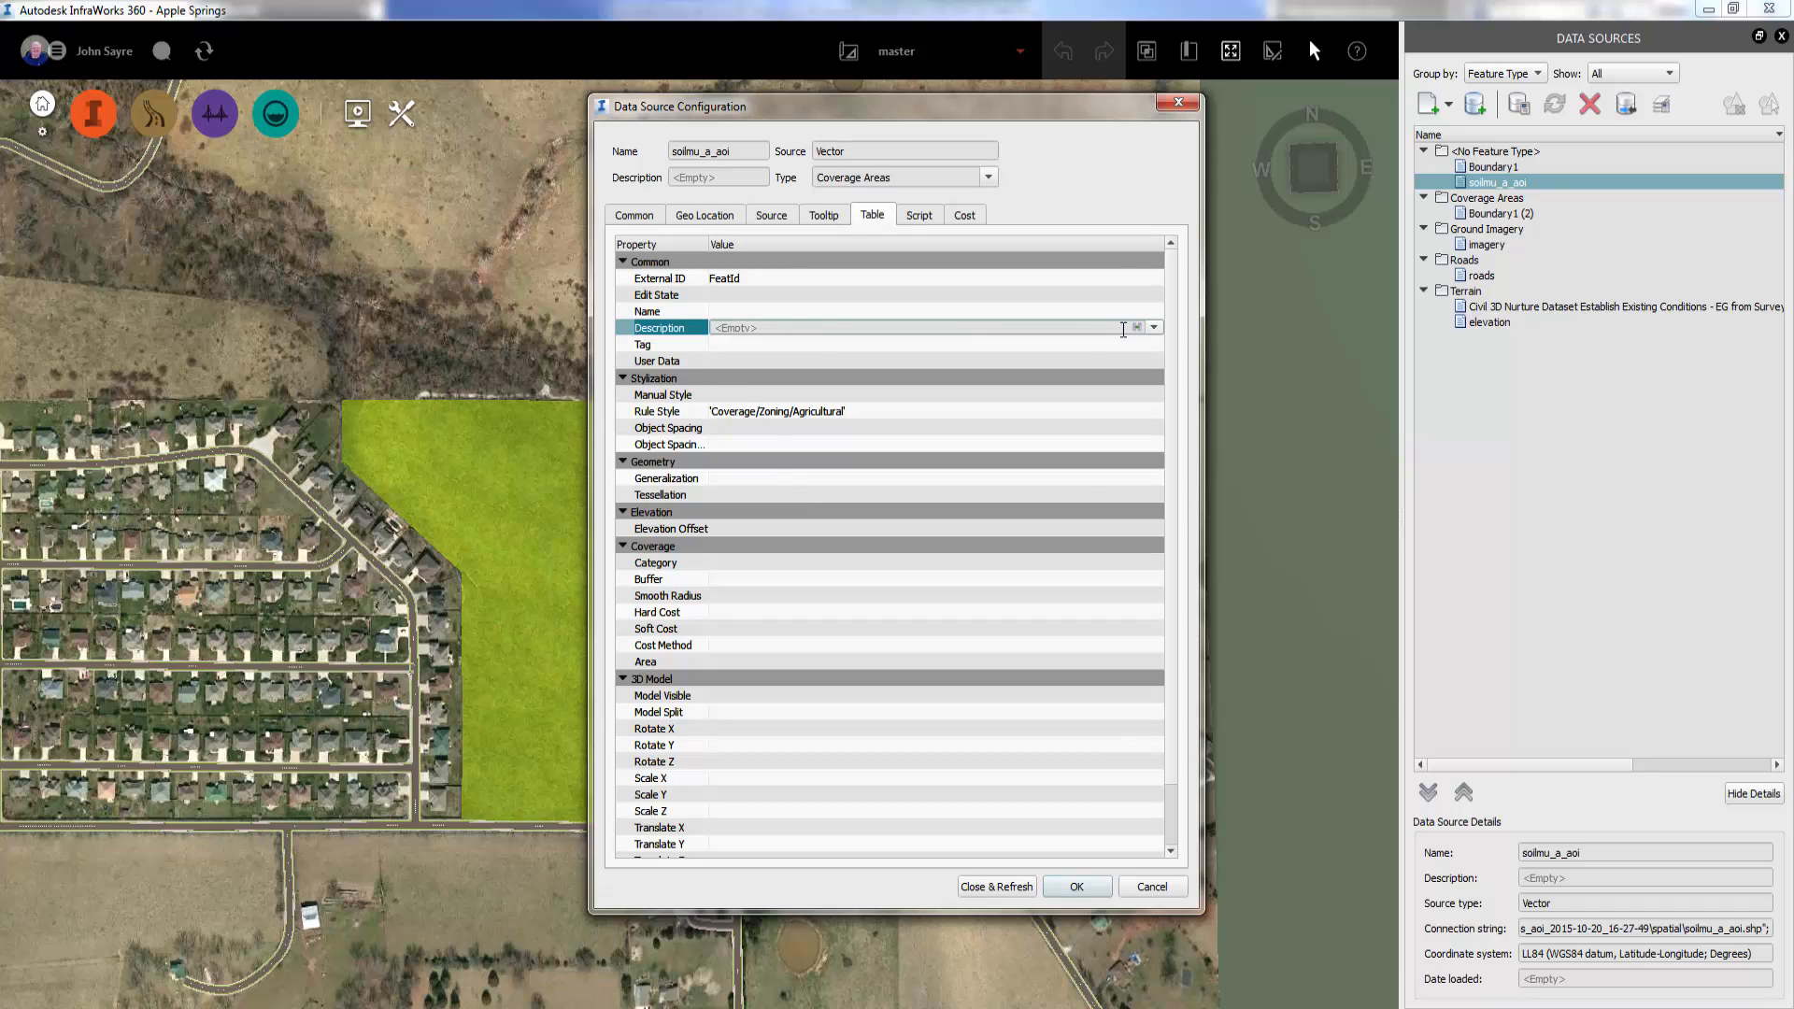
left_click(1155, 329)
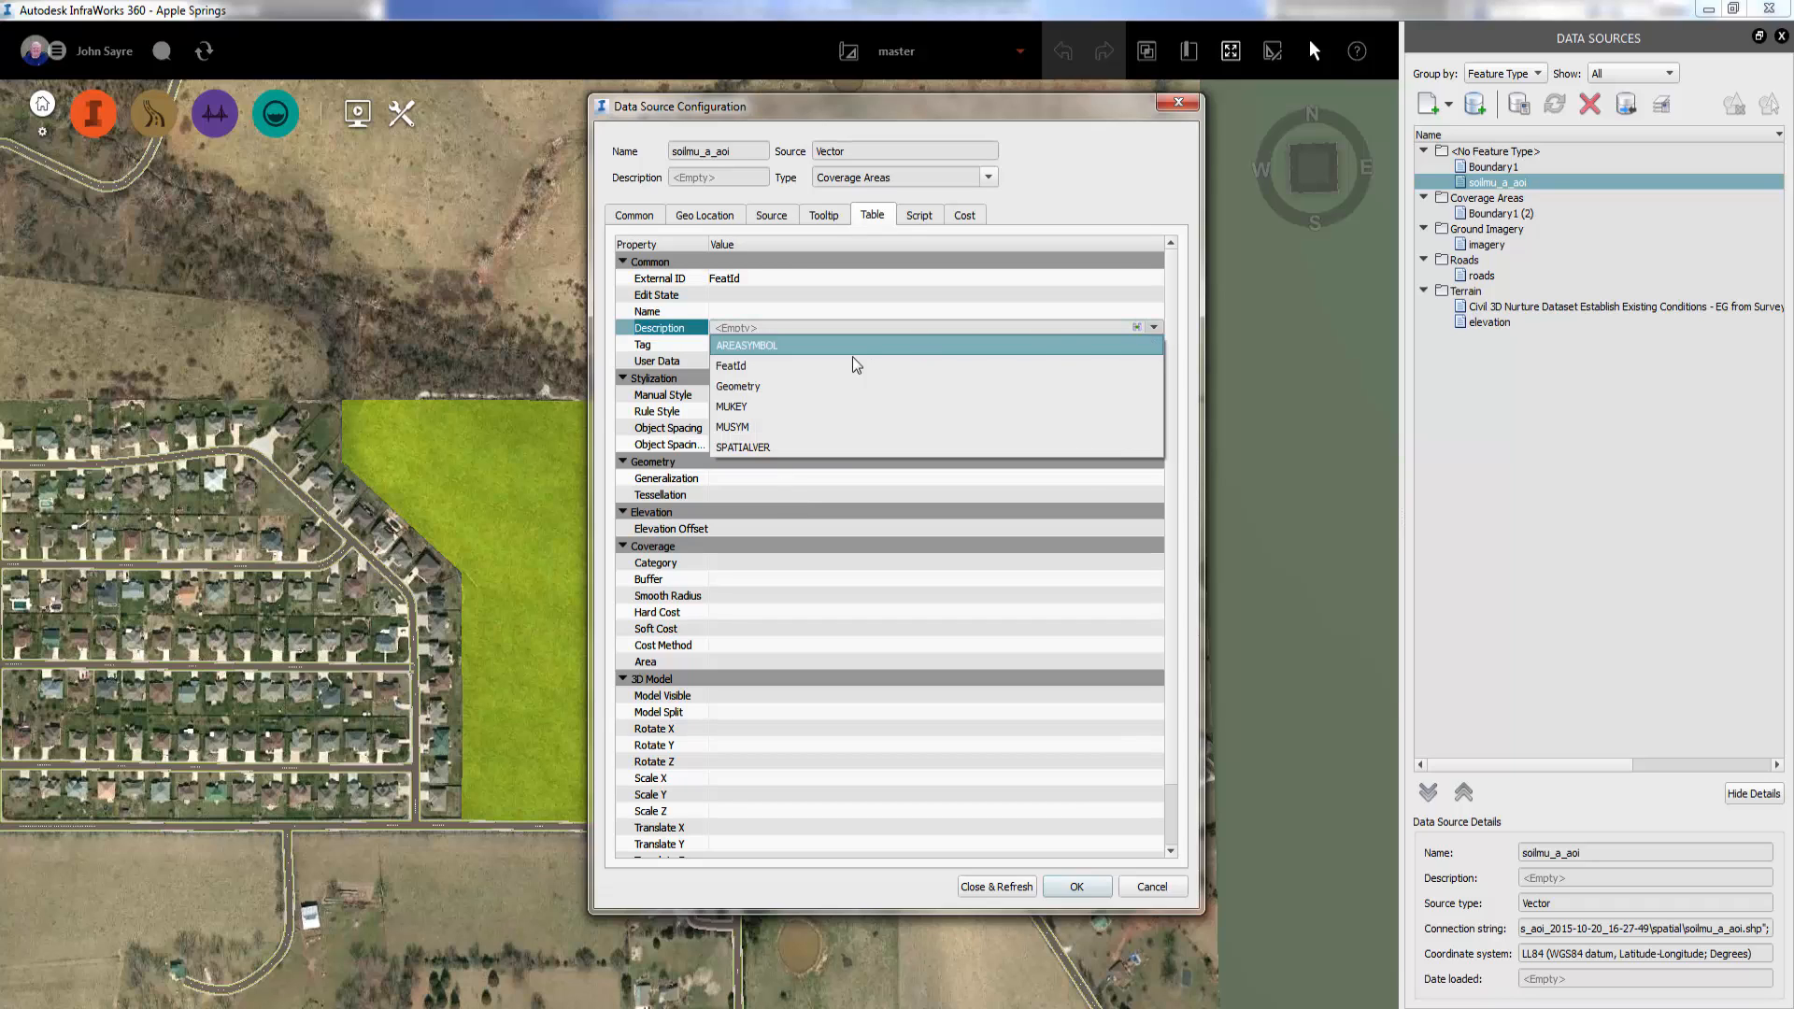
left_click(753, 426)
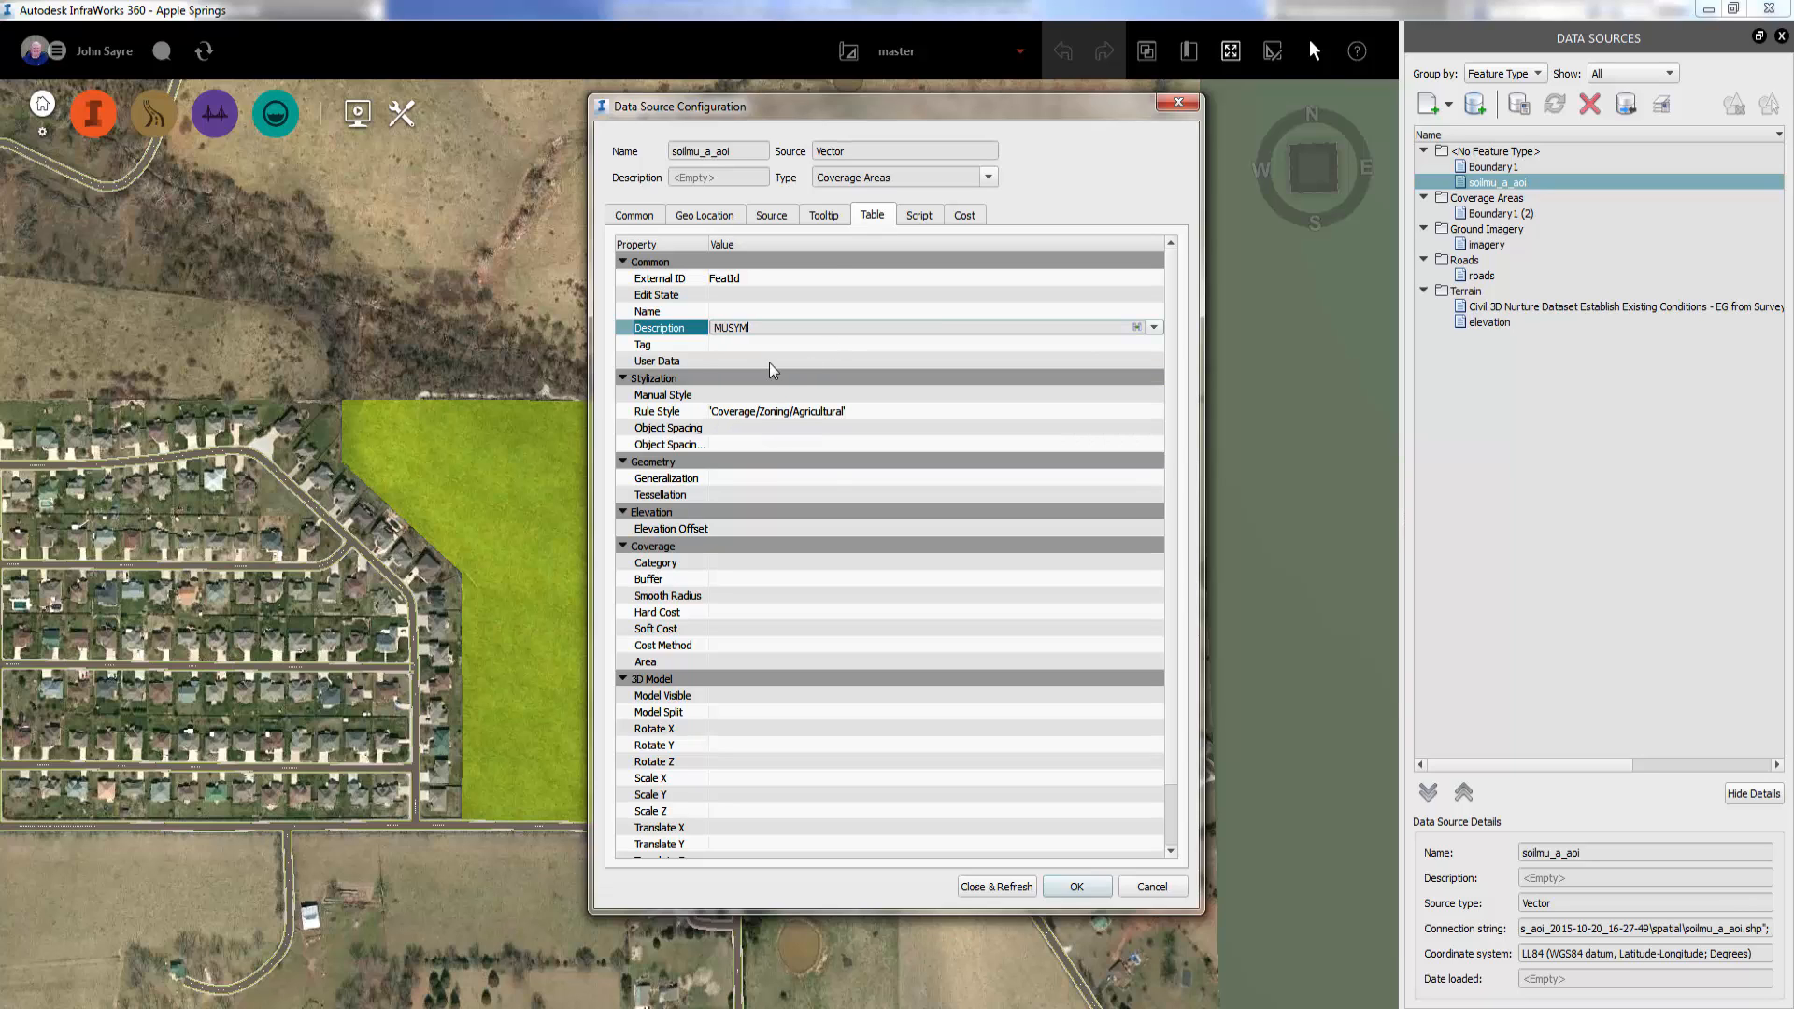
Add the DESCRIPTION property to the soil layer's HTML tooltip and apply the configuration, refreshing the model
left_click(823, 215)
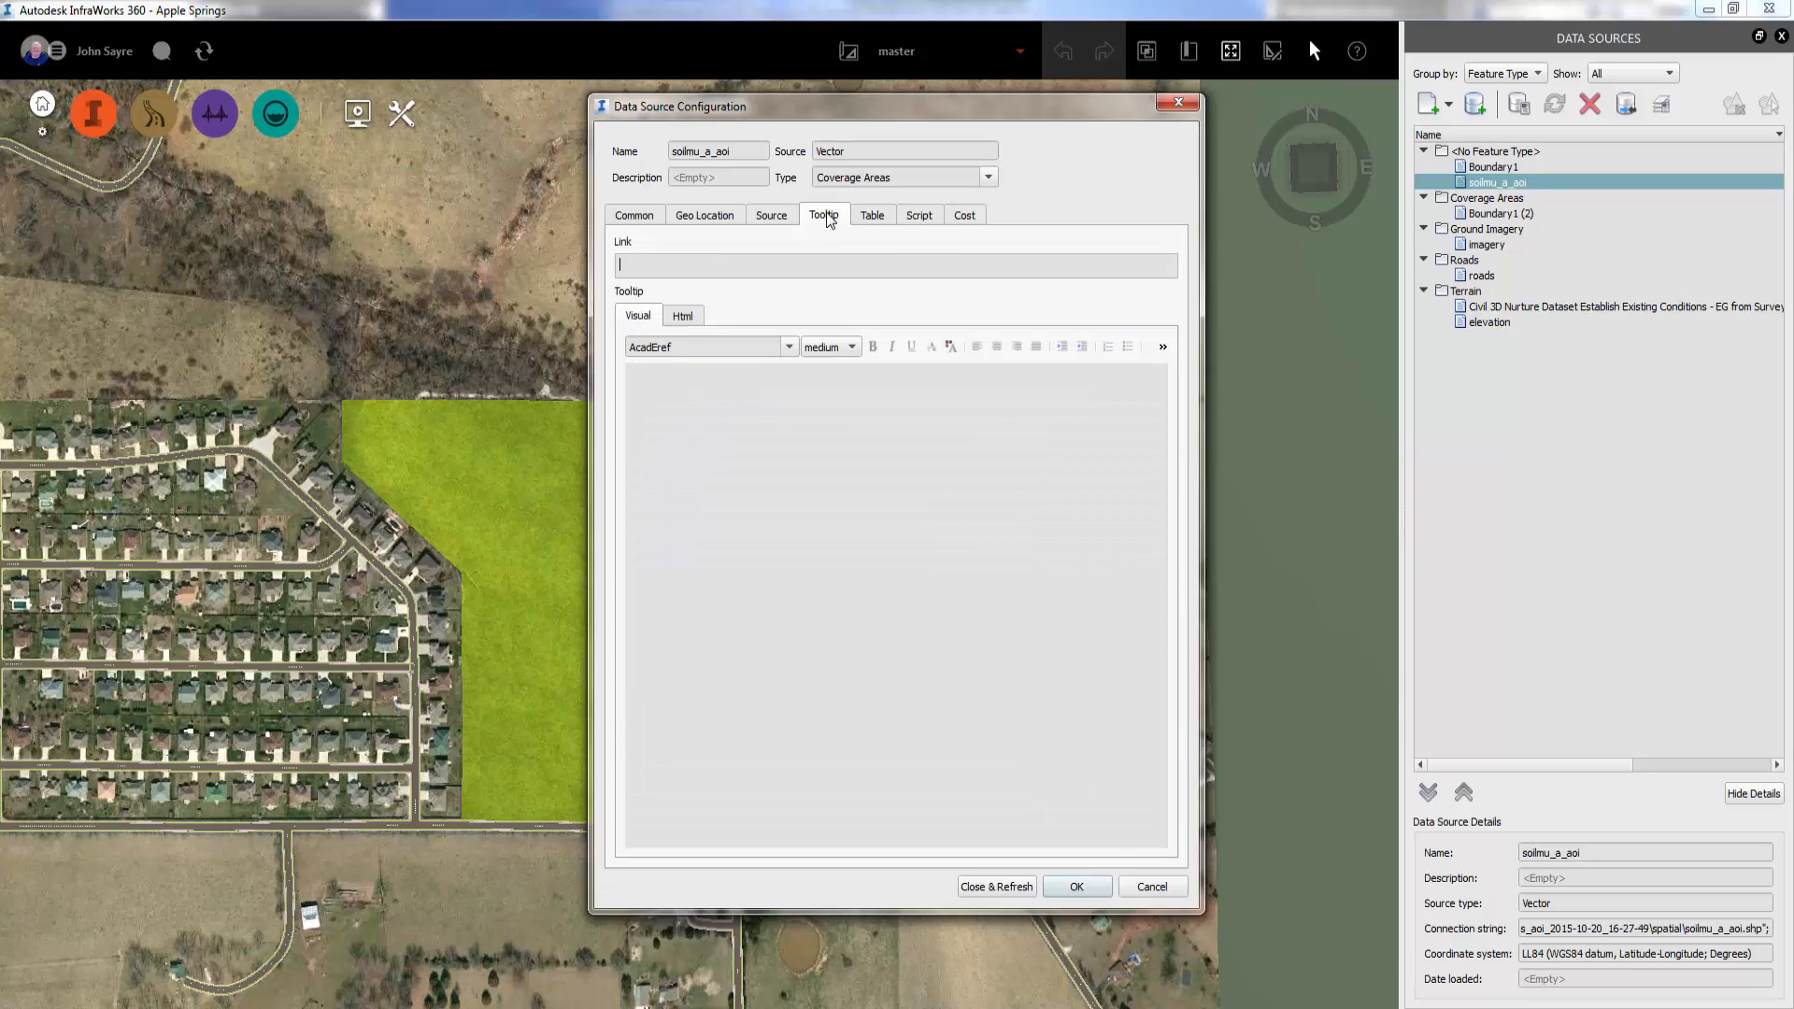
left_click(683, 317)
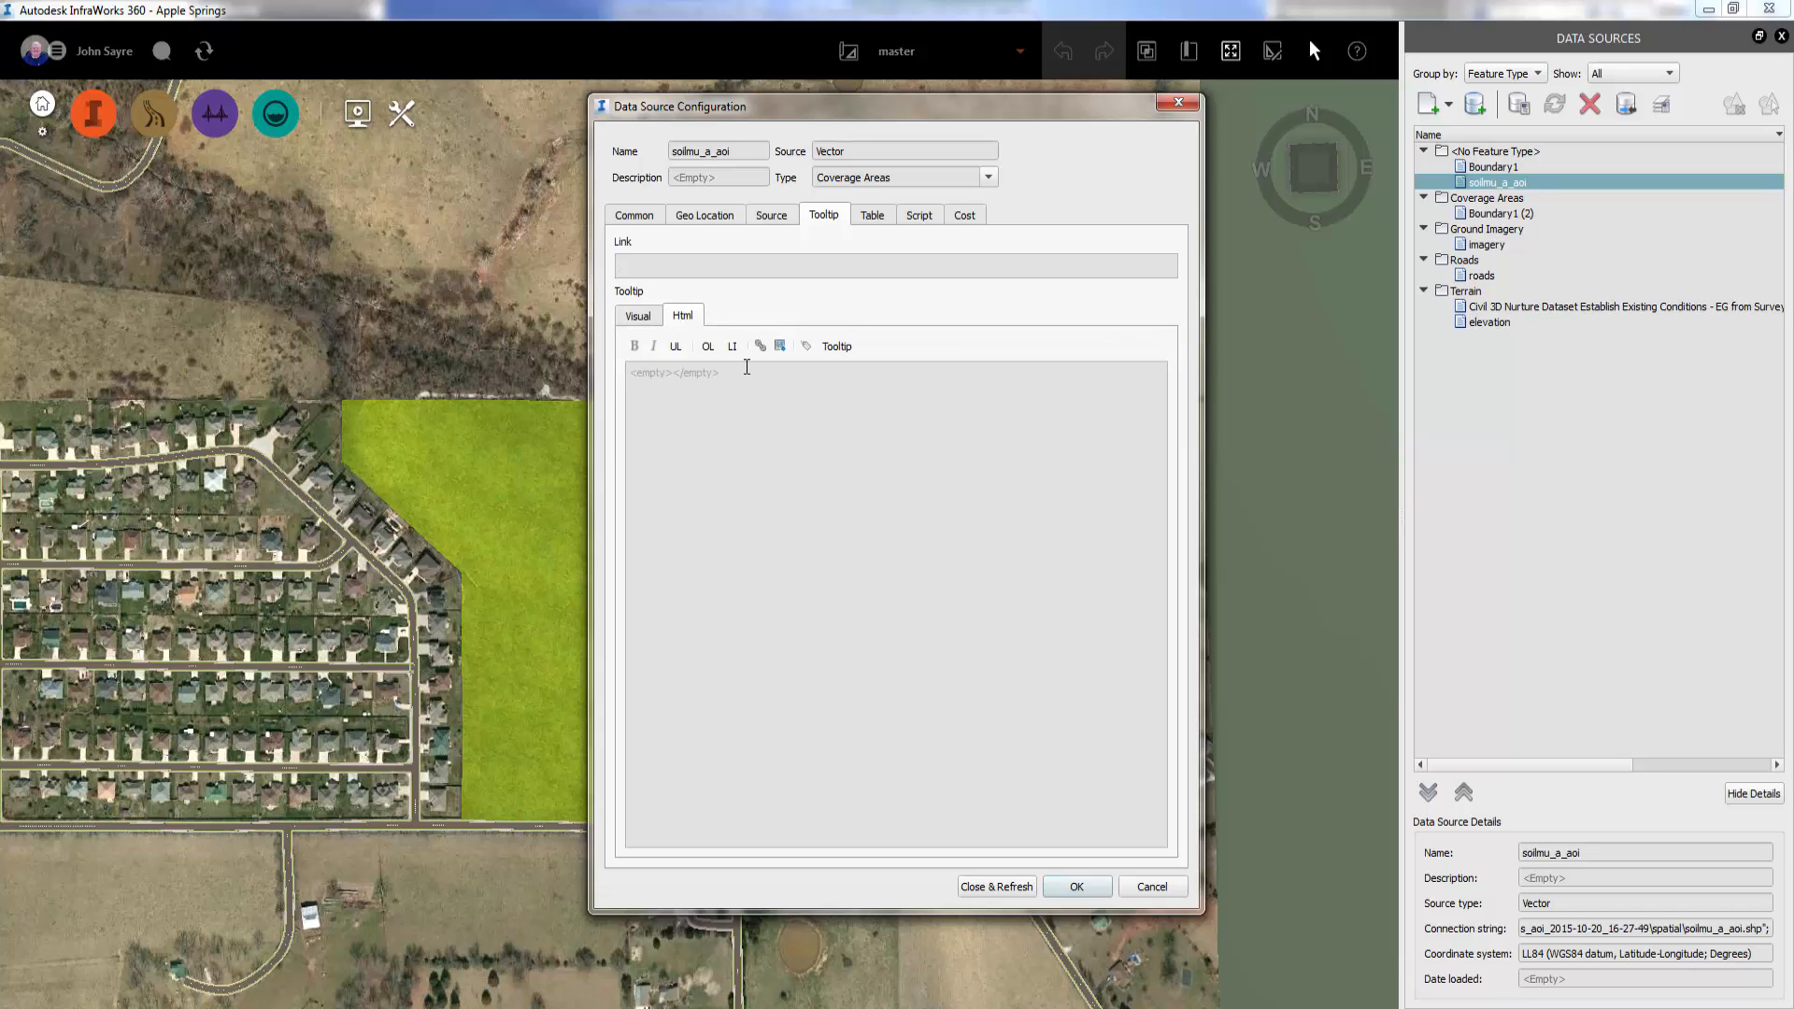
left_click(806, 346)
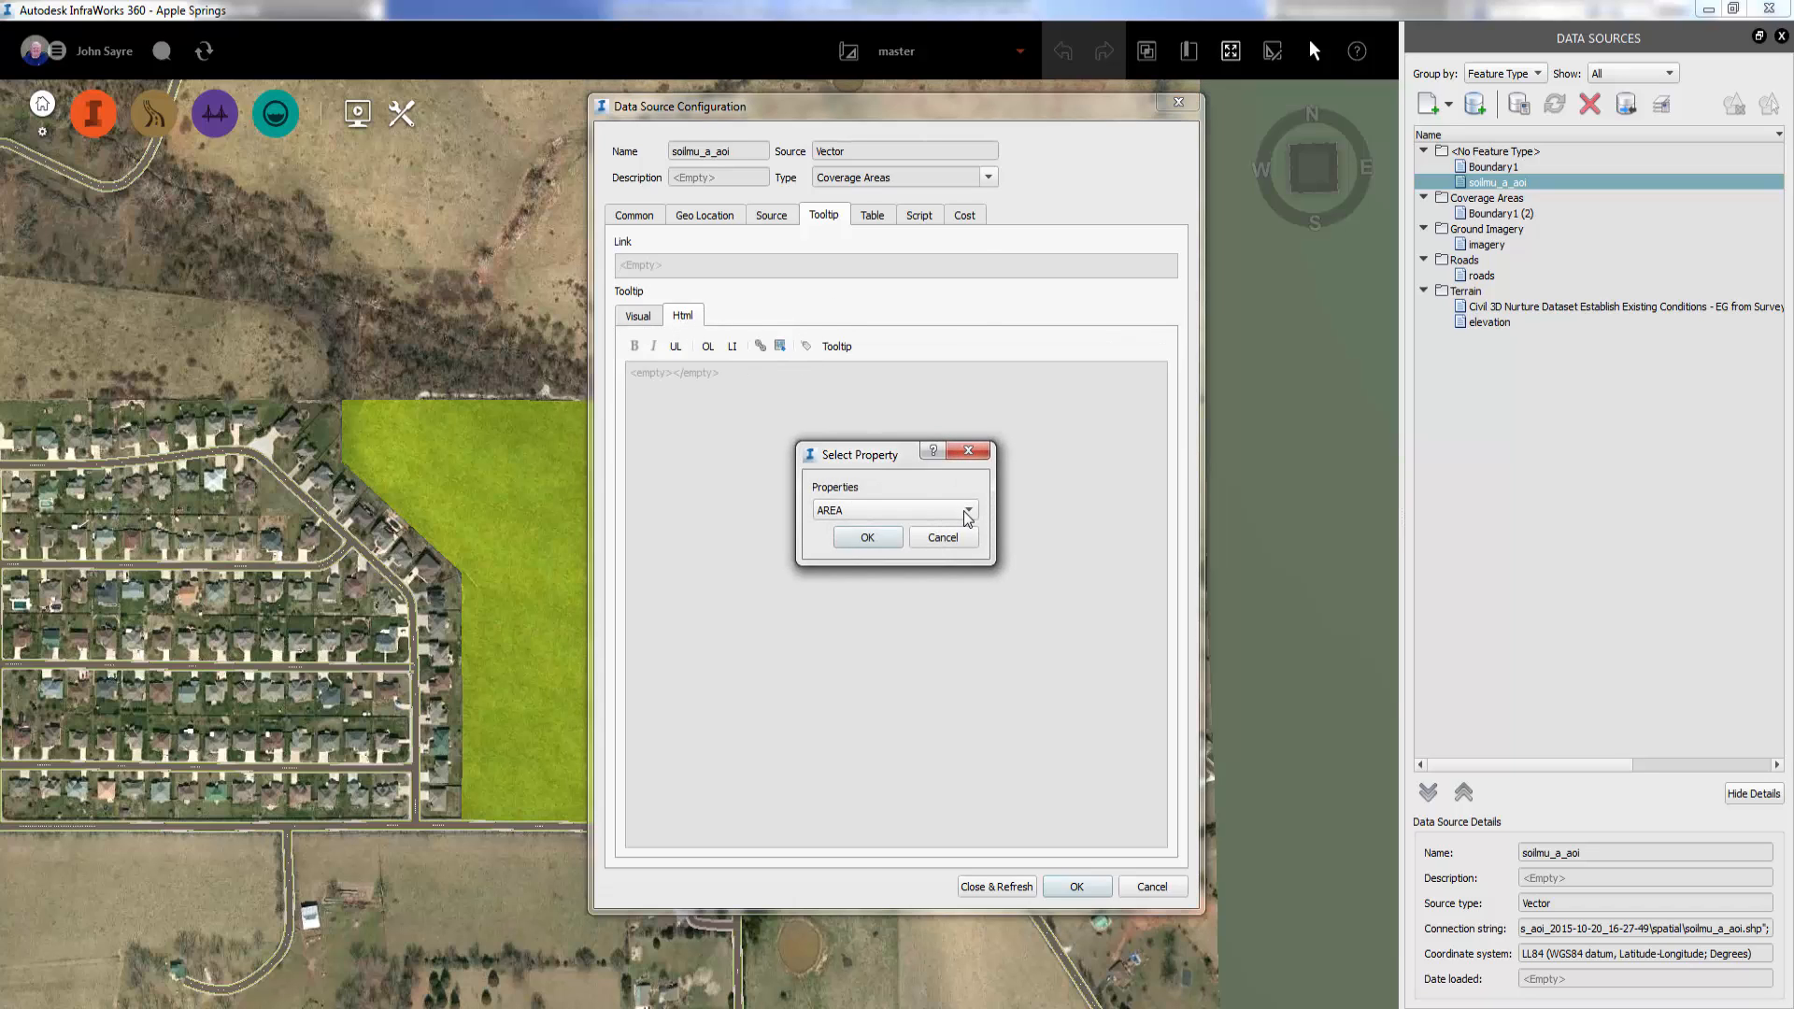
left_click(969, 512)
left_click(858, 351)
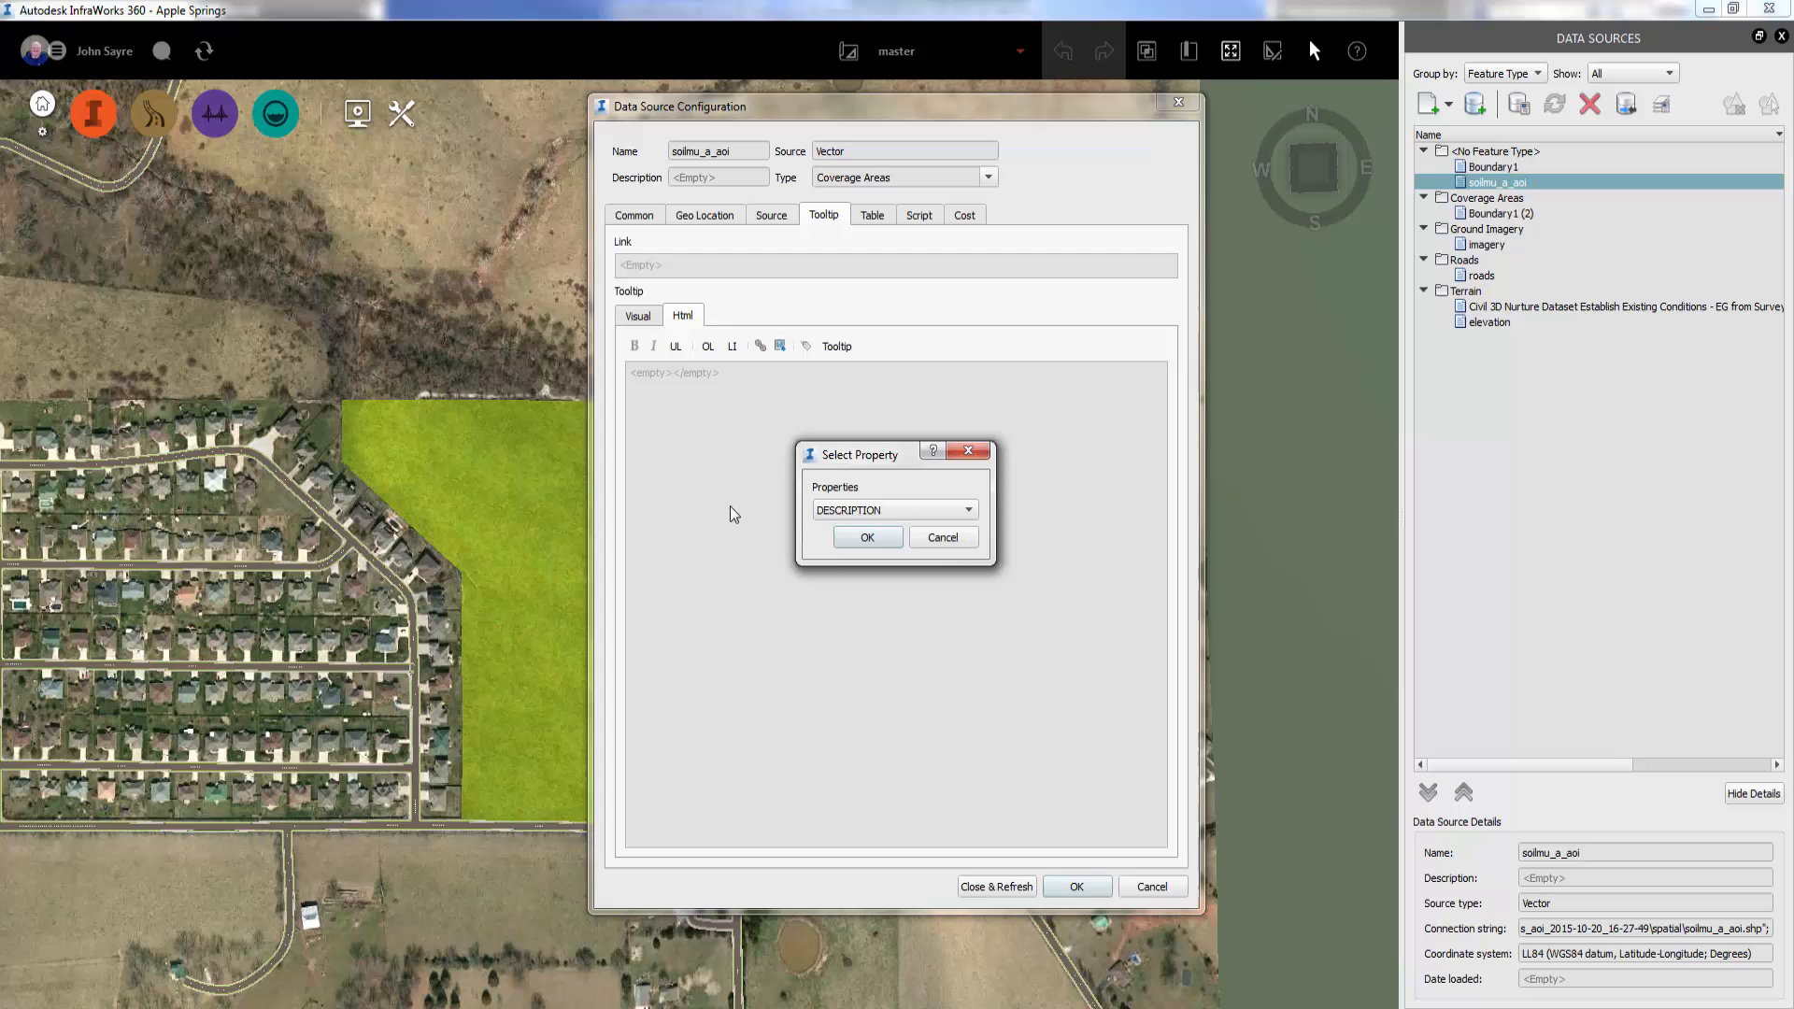
left_click(866, 539)
left_click(637, 316)
left_click(996, 886)
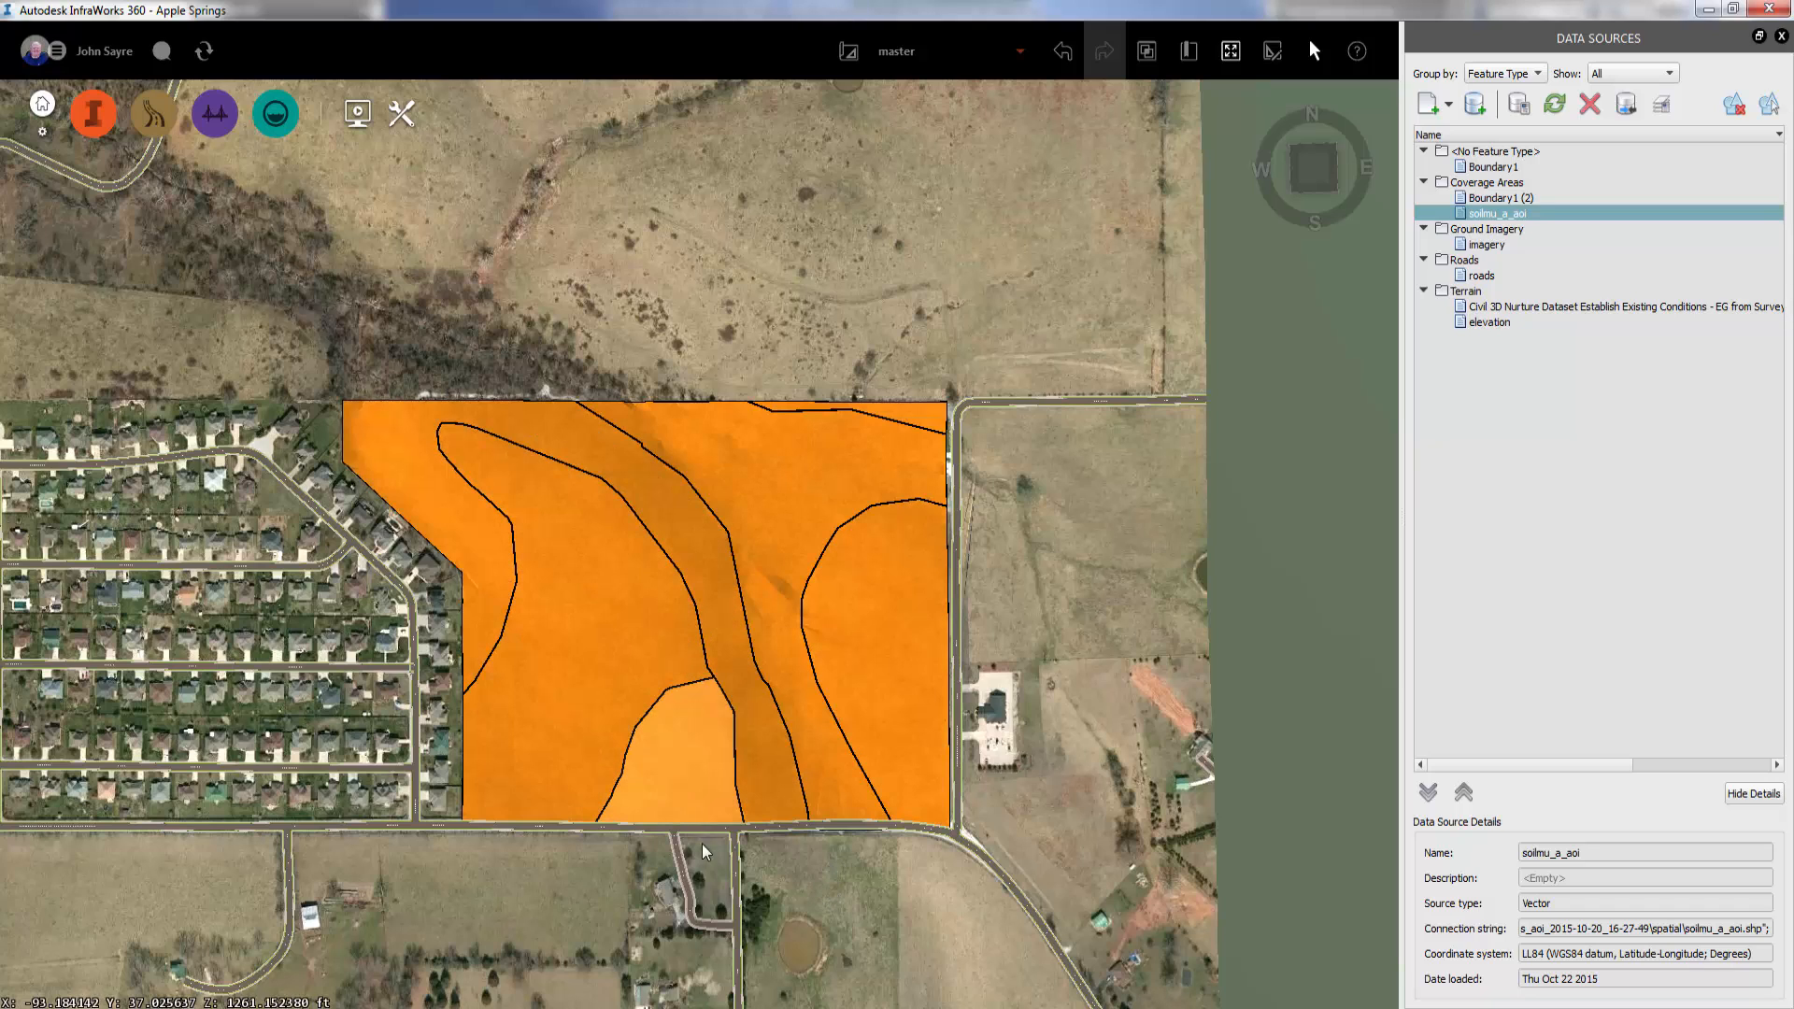
Review the tooltip definition of the soilmu_a_aoi data source and check the soil type tooltips on the soil polygons in the model
double_click(1526, 217)
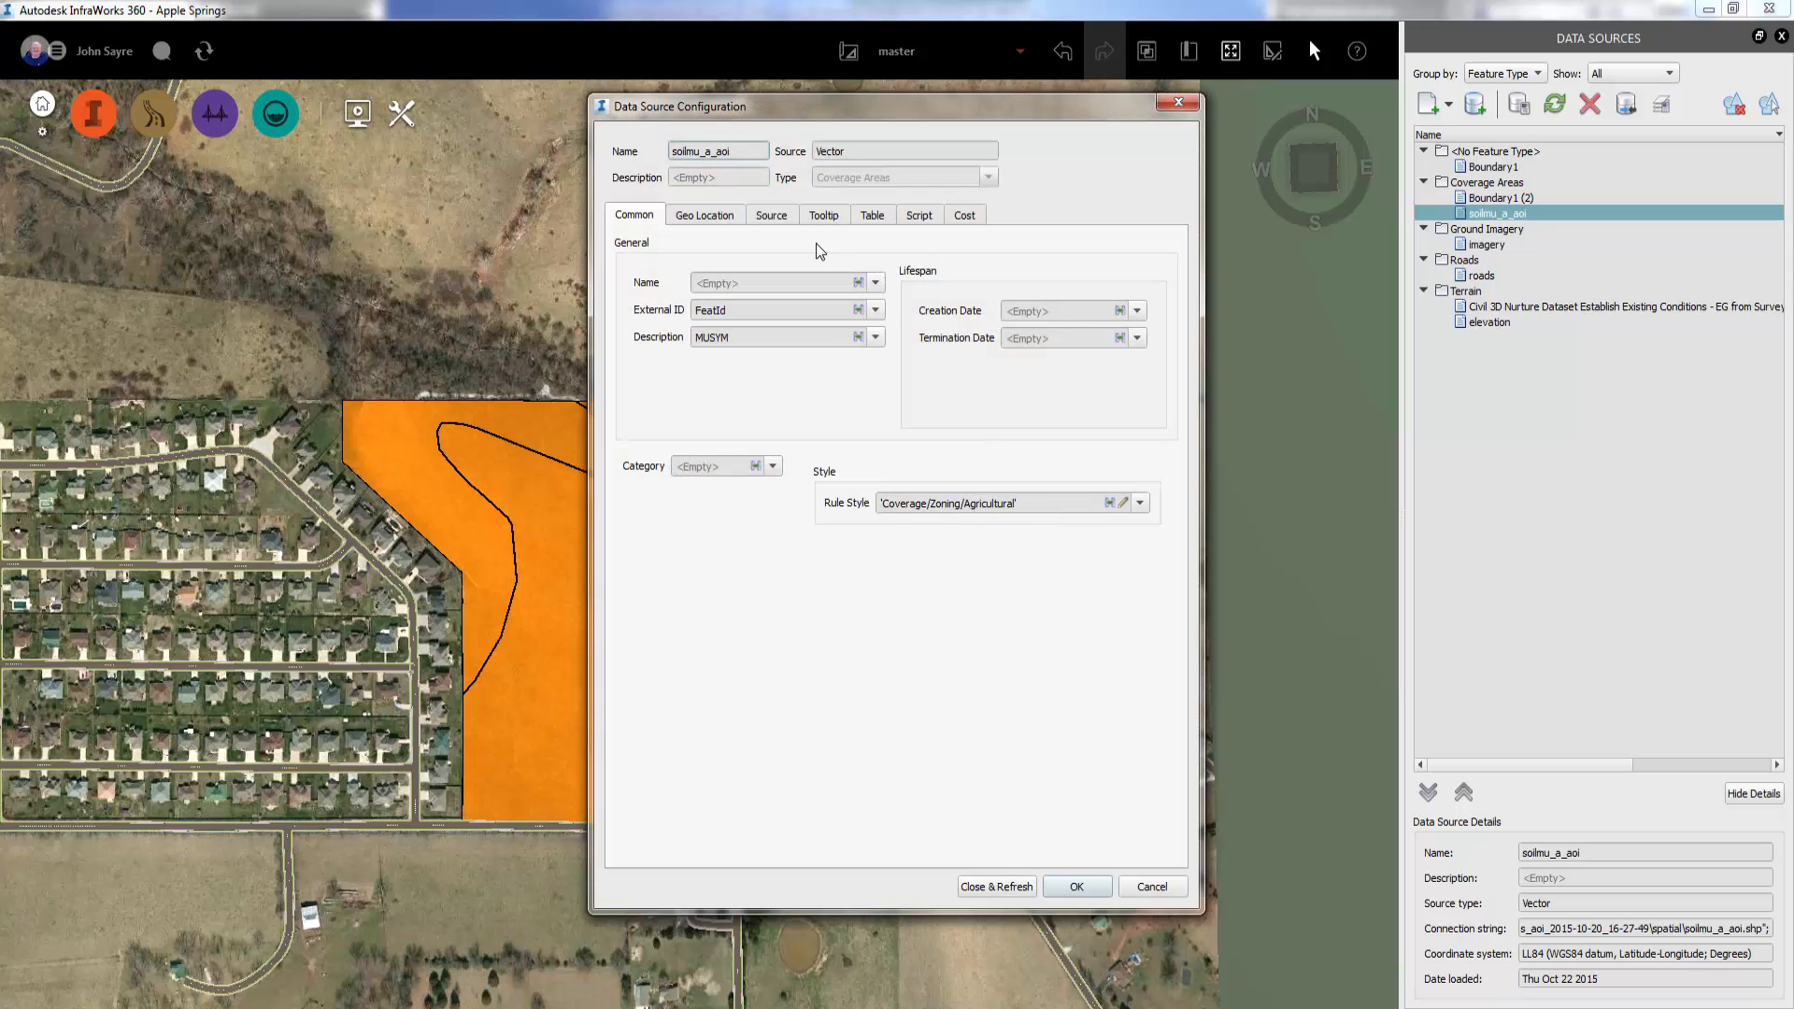
left_click(825, 215)
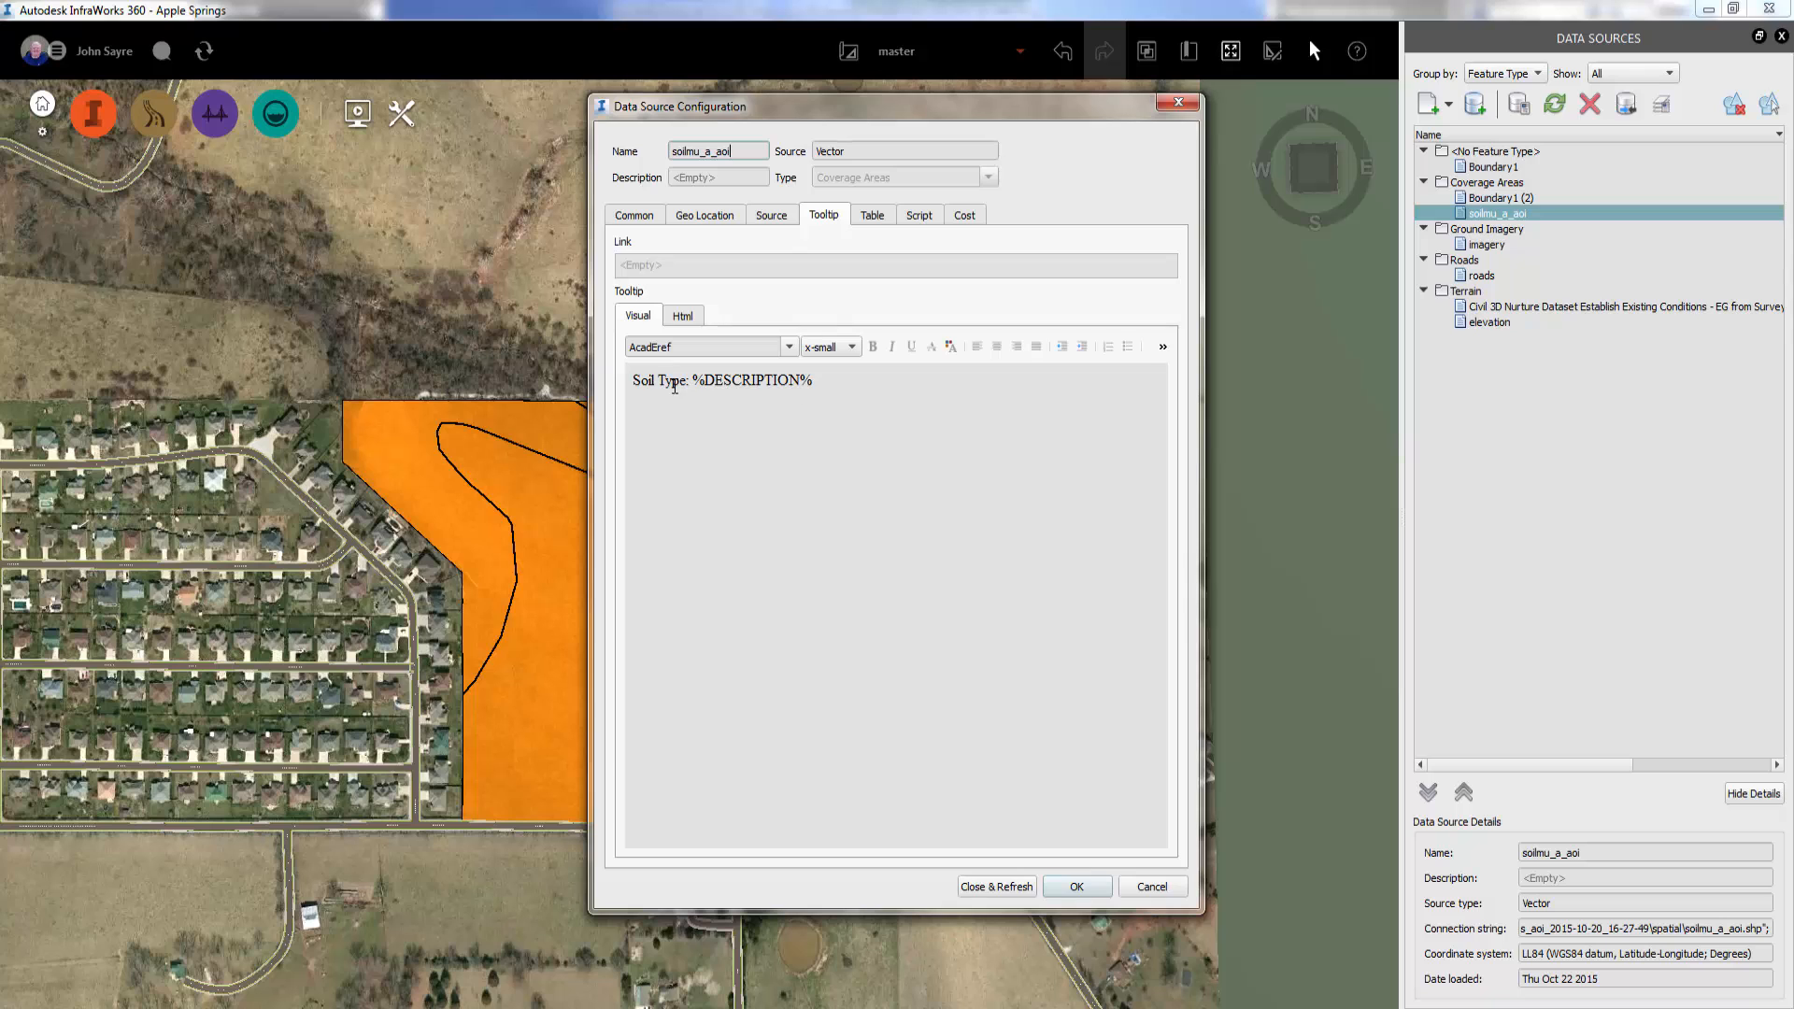
left_click(1155, 888)
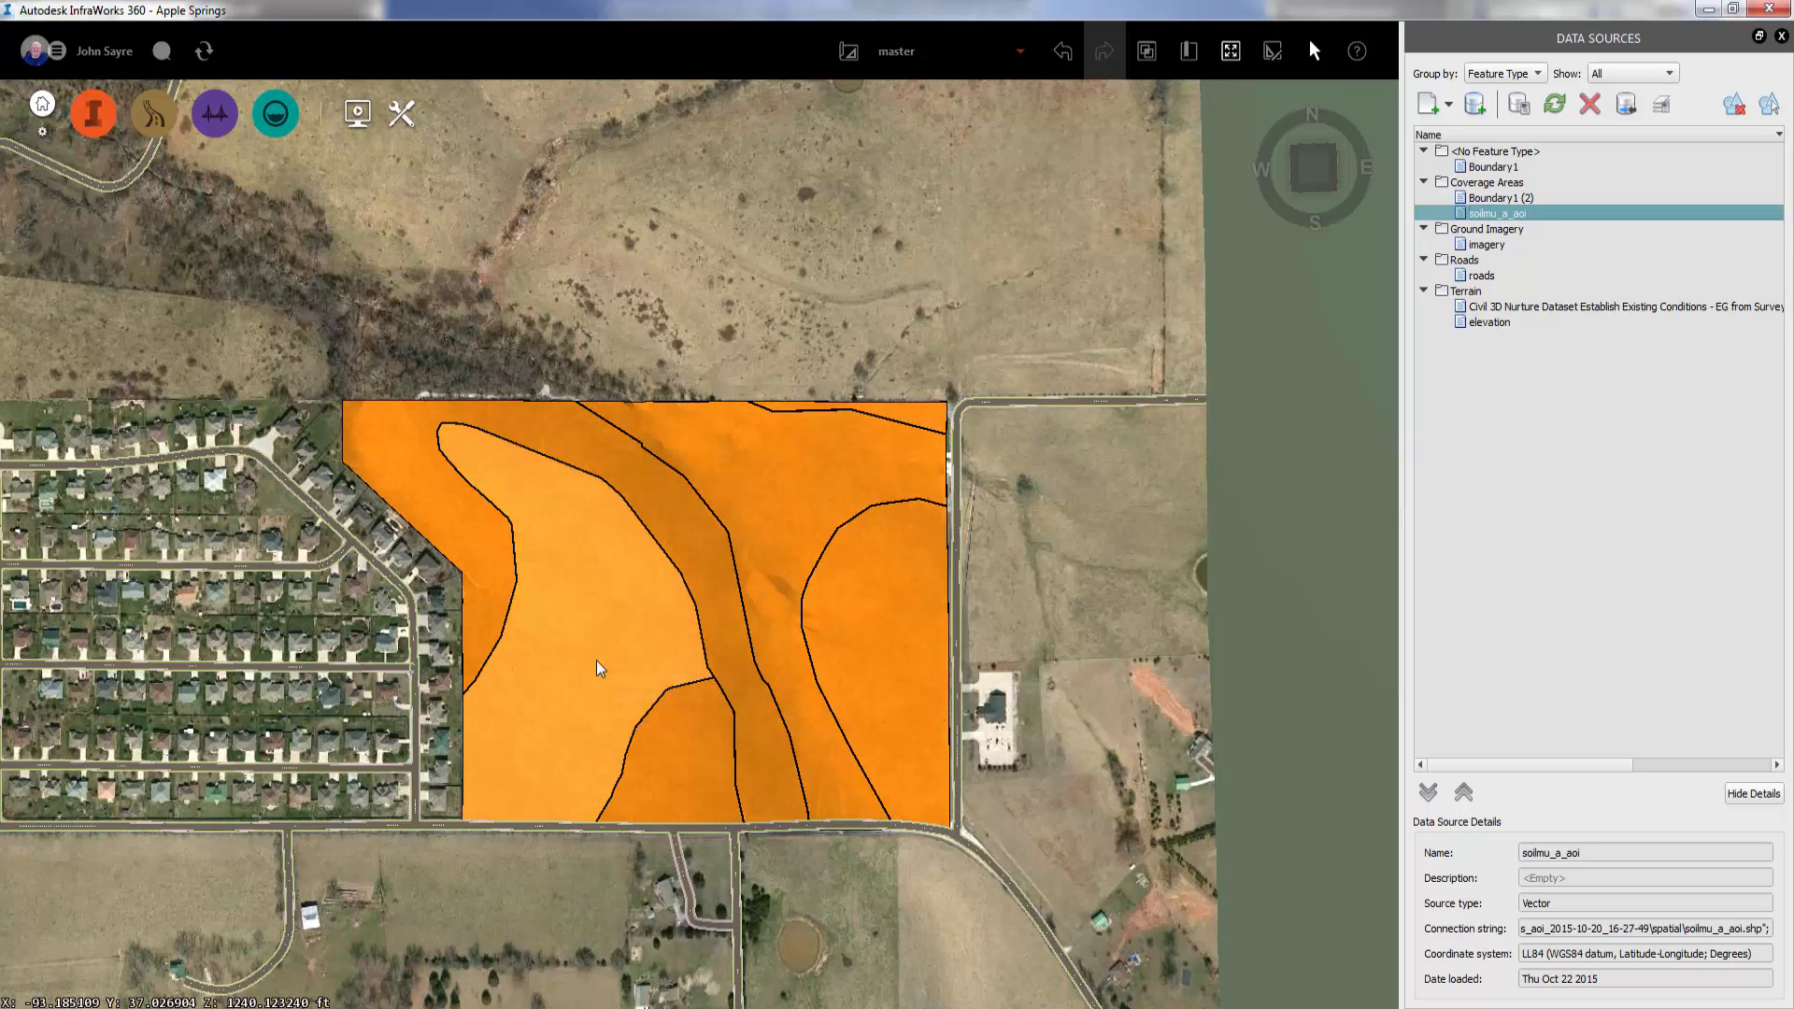
mouse_move(597, 662)
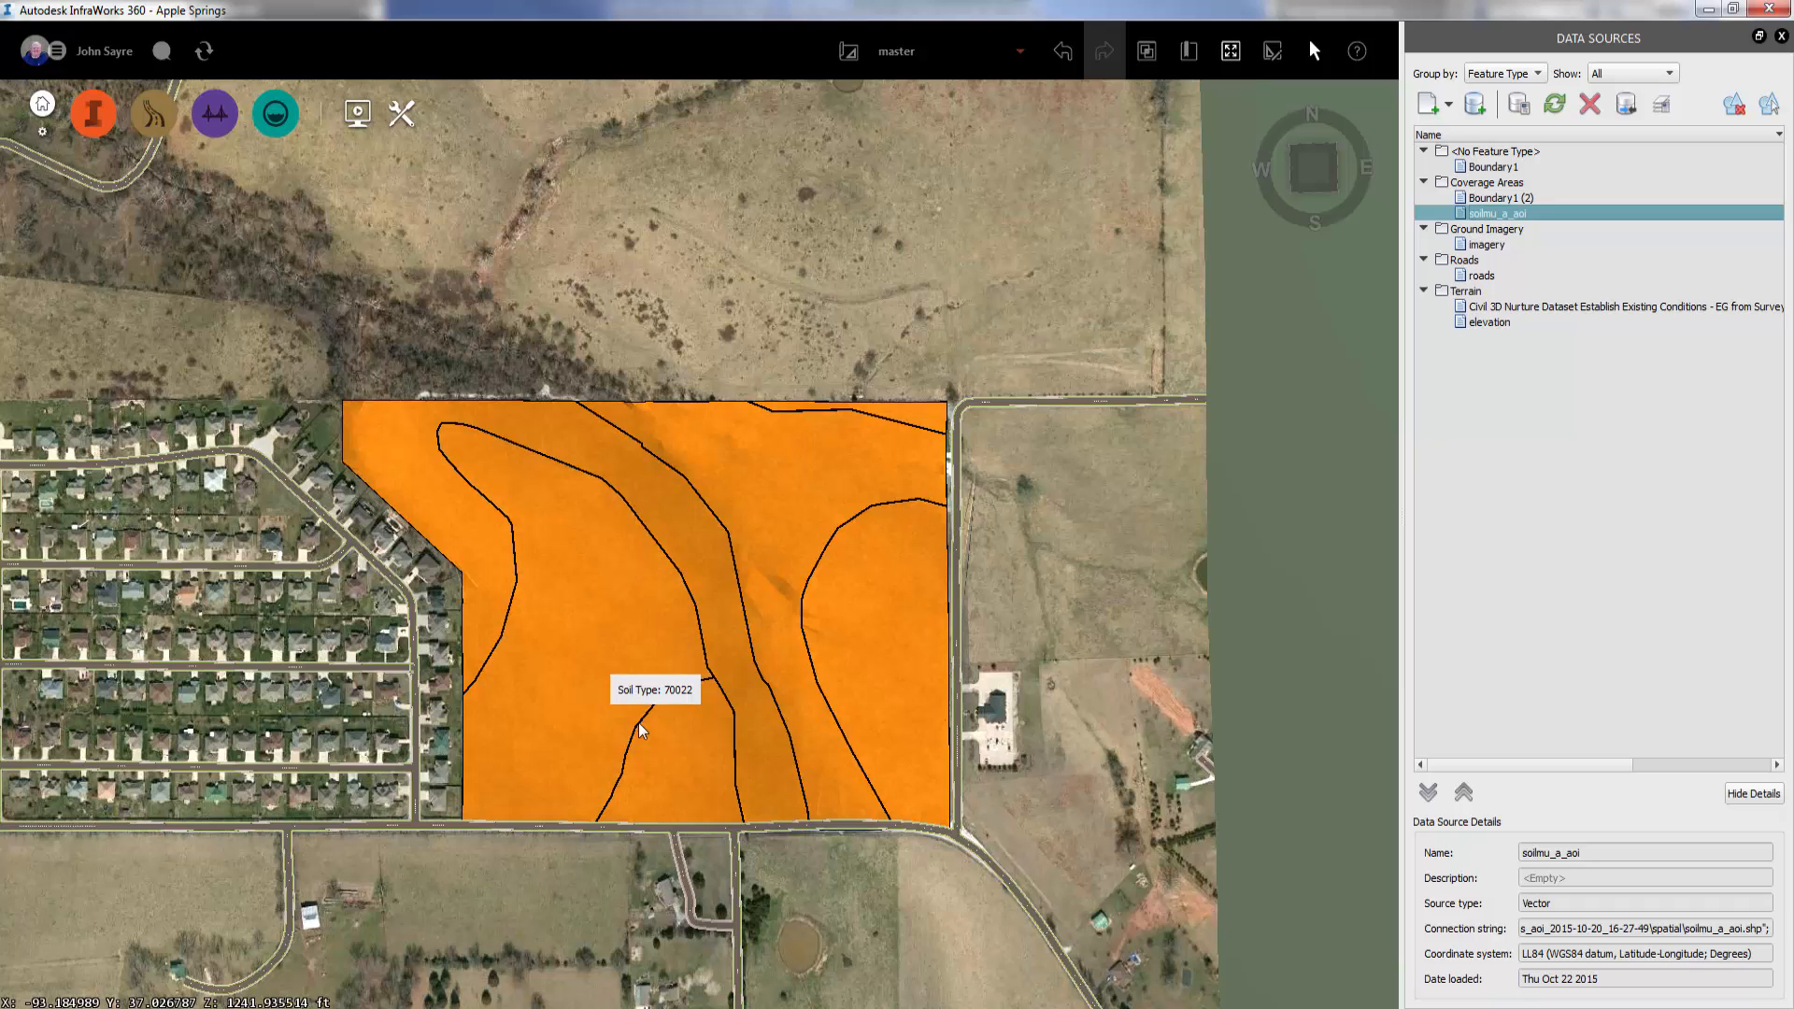
mouse_move(676, 754)
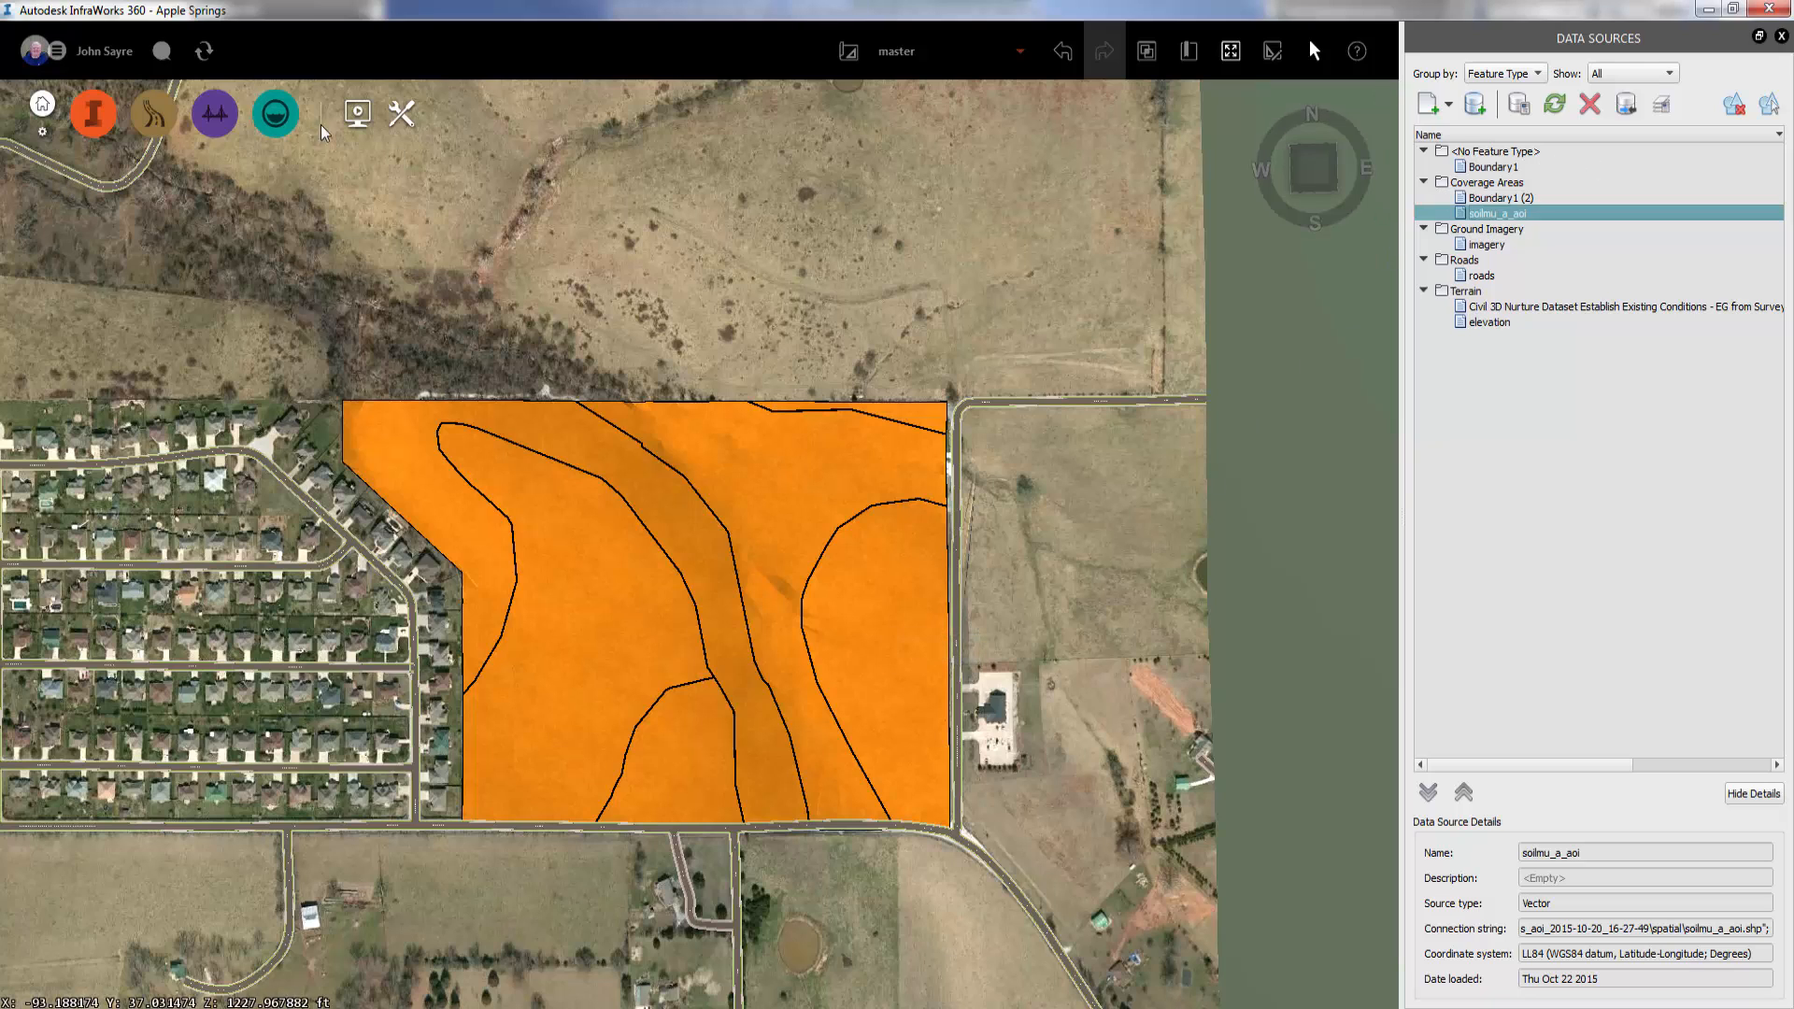
Create a Coverage Areas feature theme named soil, using the Description property and Individual Values distribution, and check the large western soil polygon's tooltip
left_click(374, 113)
left_click(84, 243)
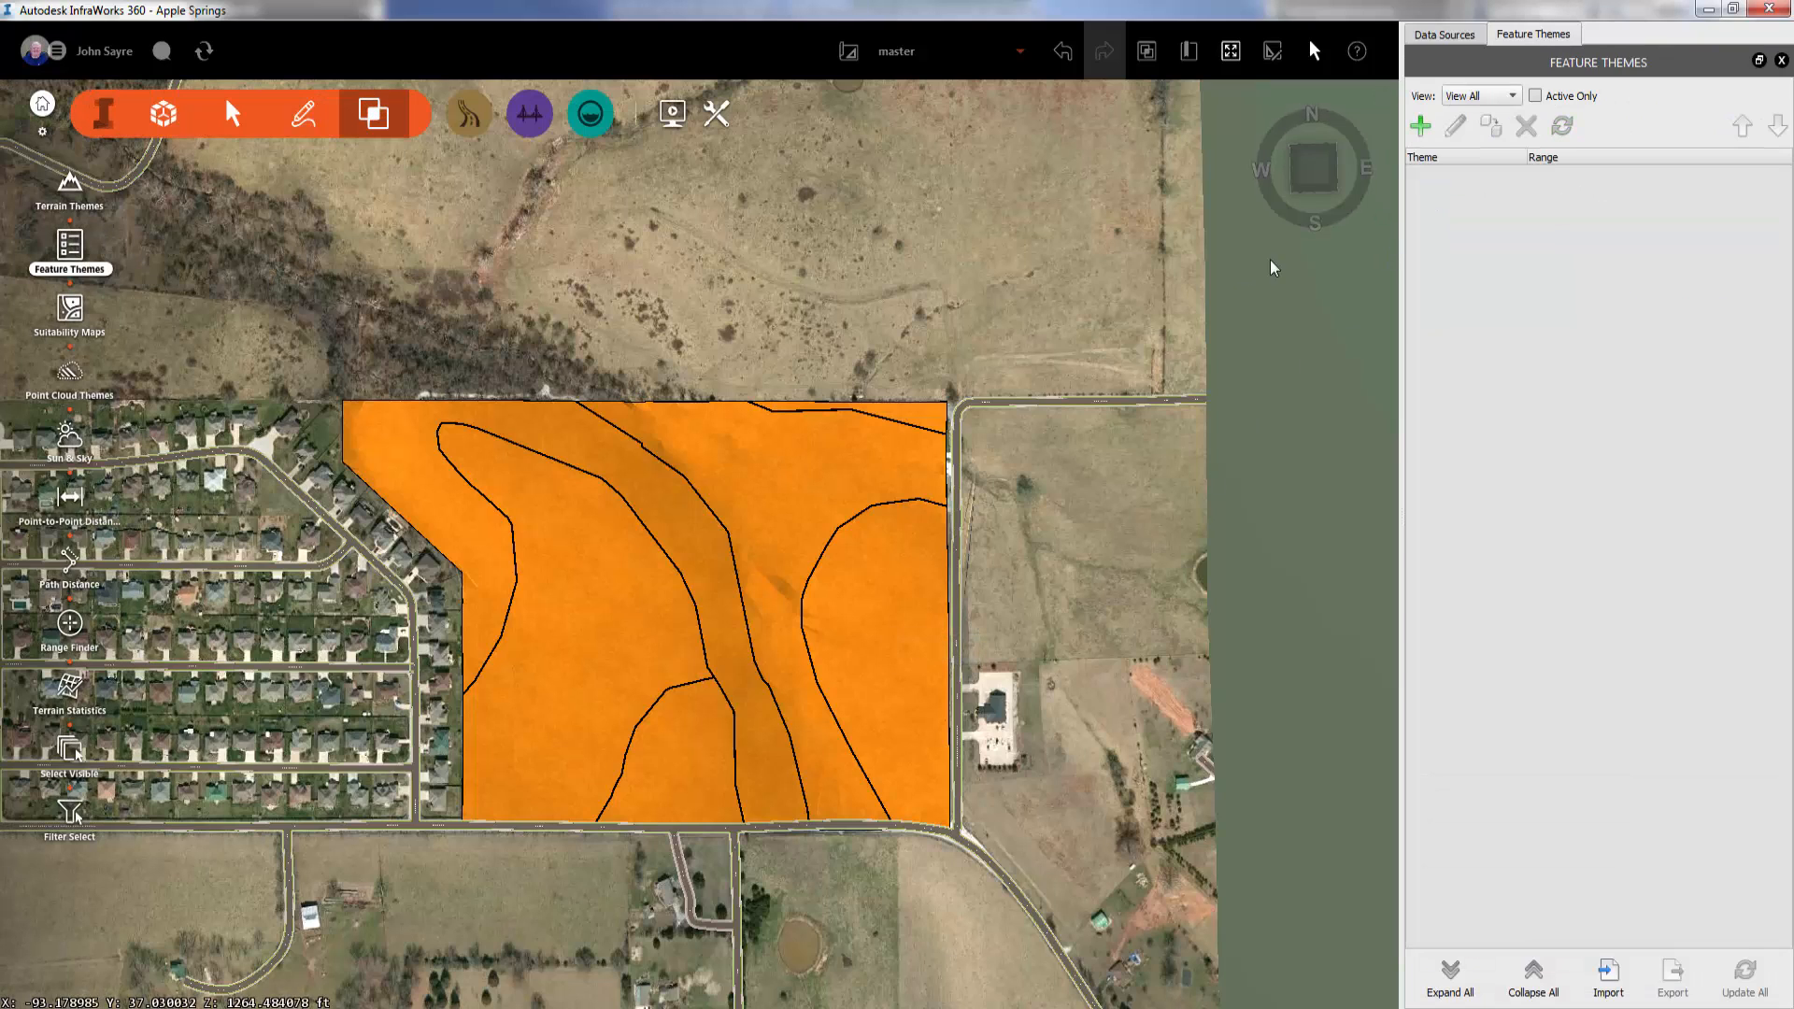
left_click(1421, 126)
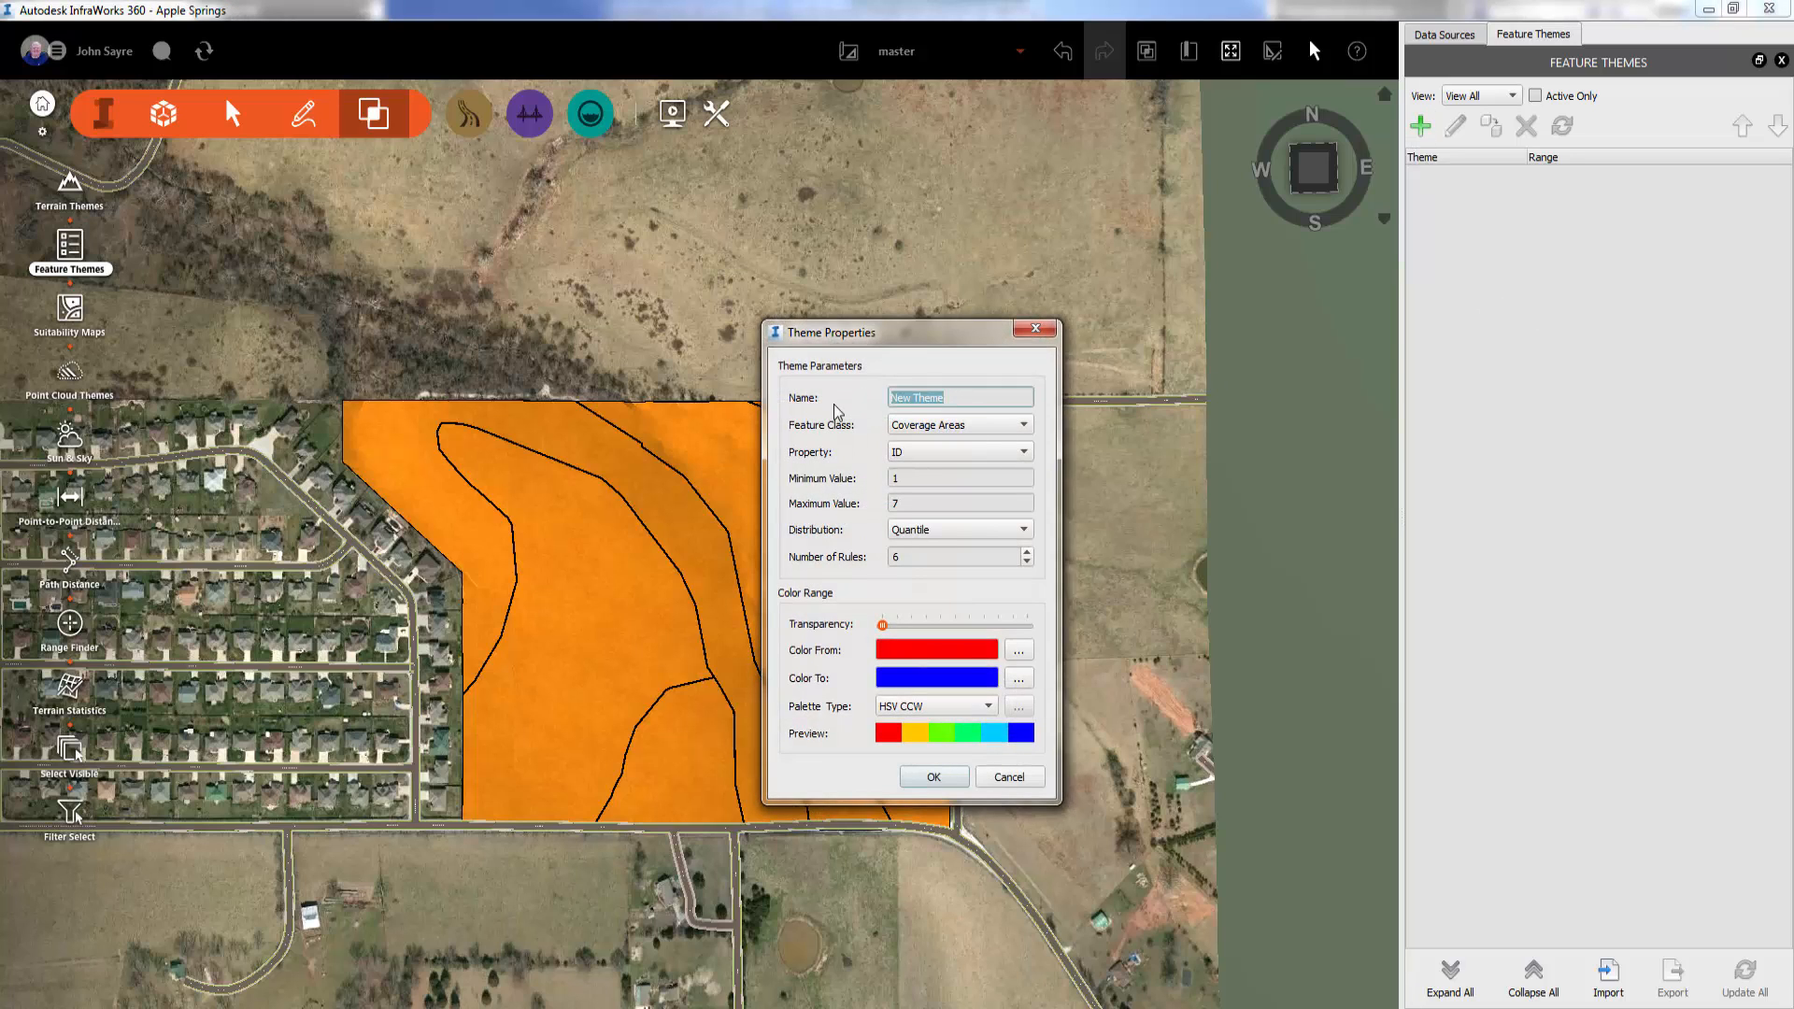
type("soil")
left_click(1009, 455)
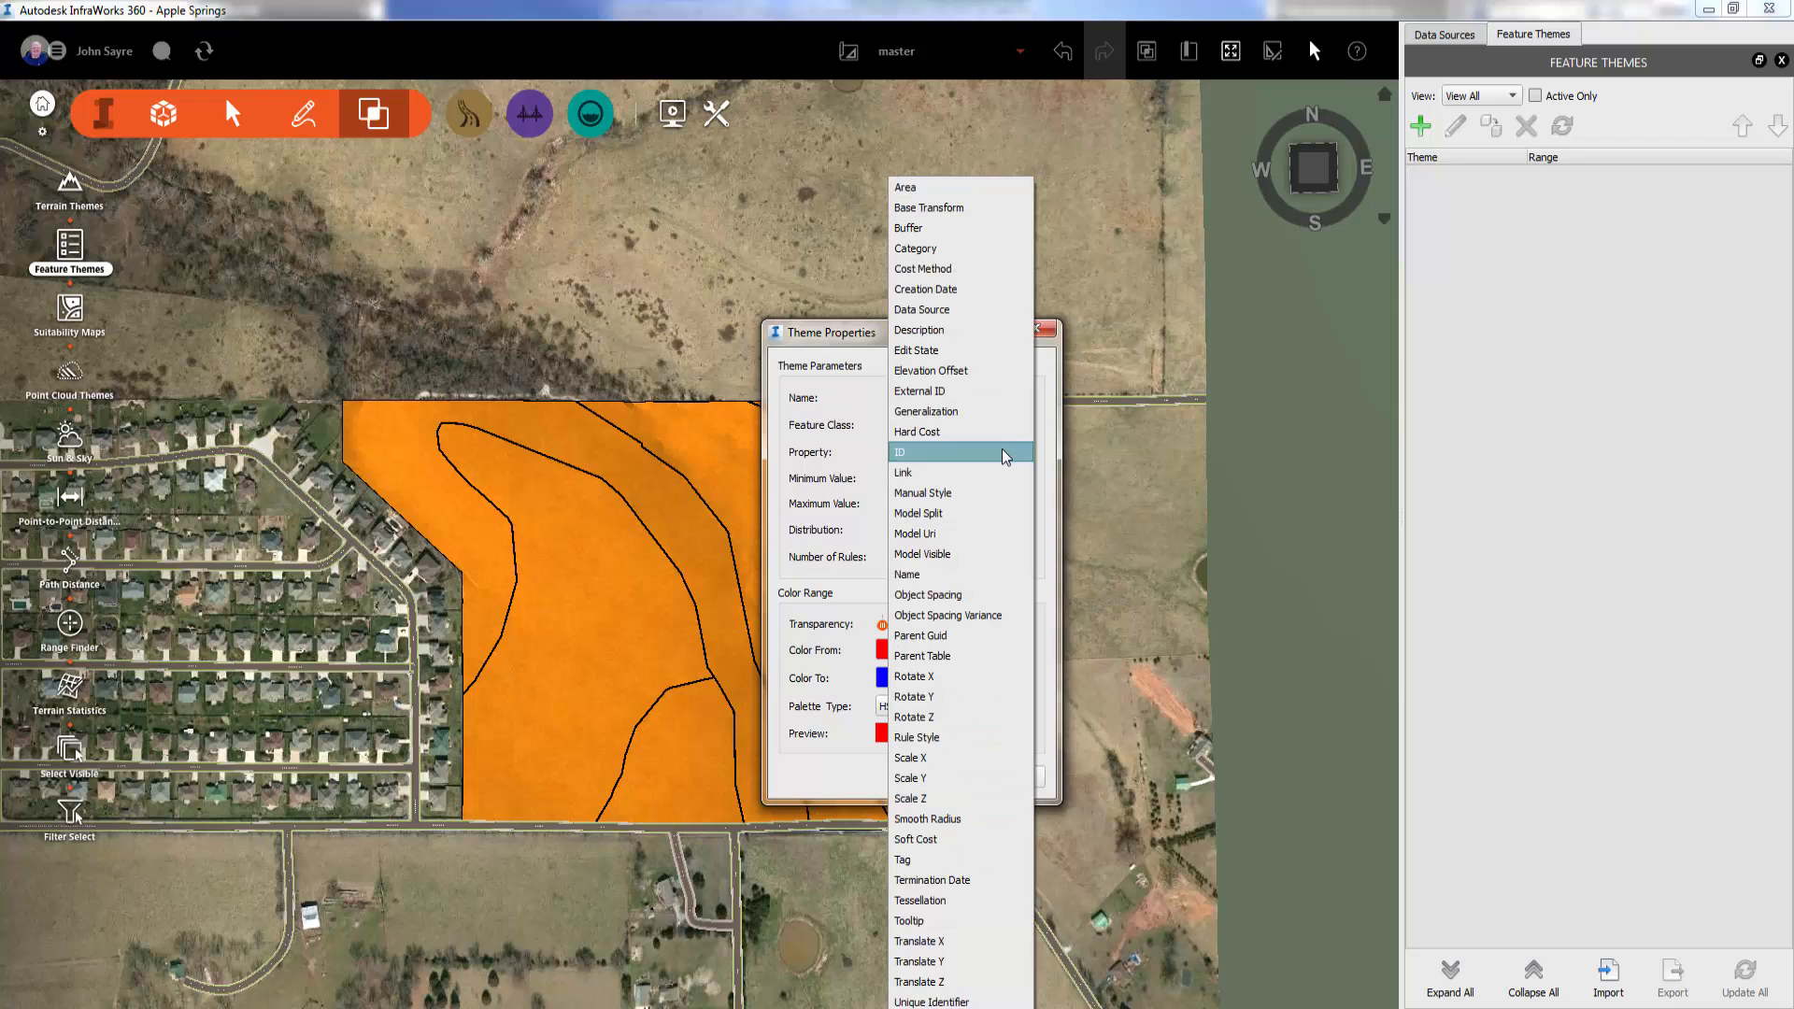
left_click(981, 330)
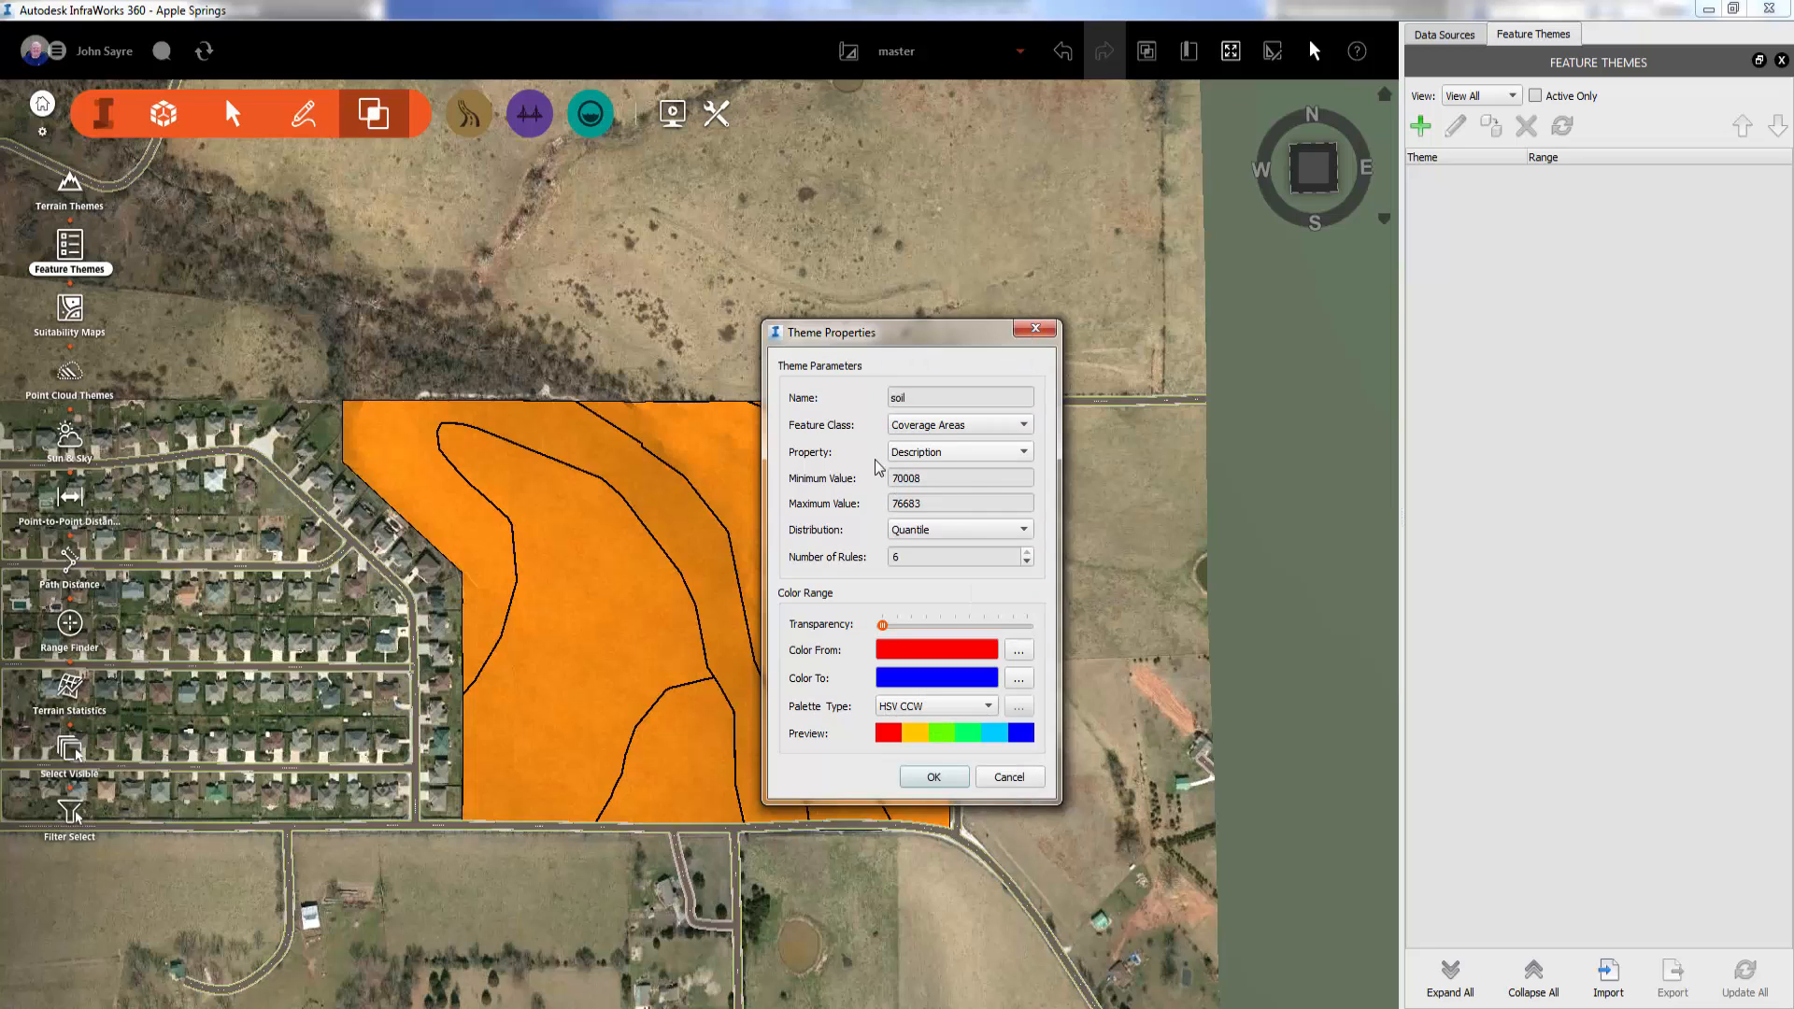
left_click(990, 530)
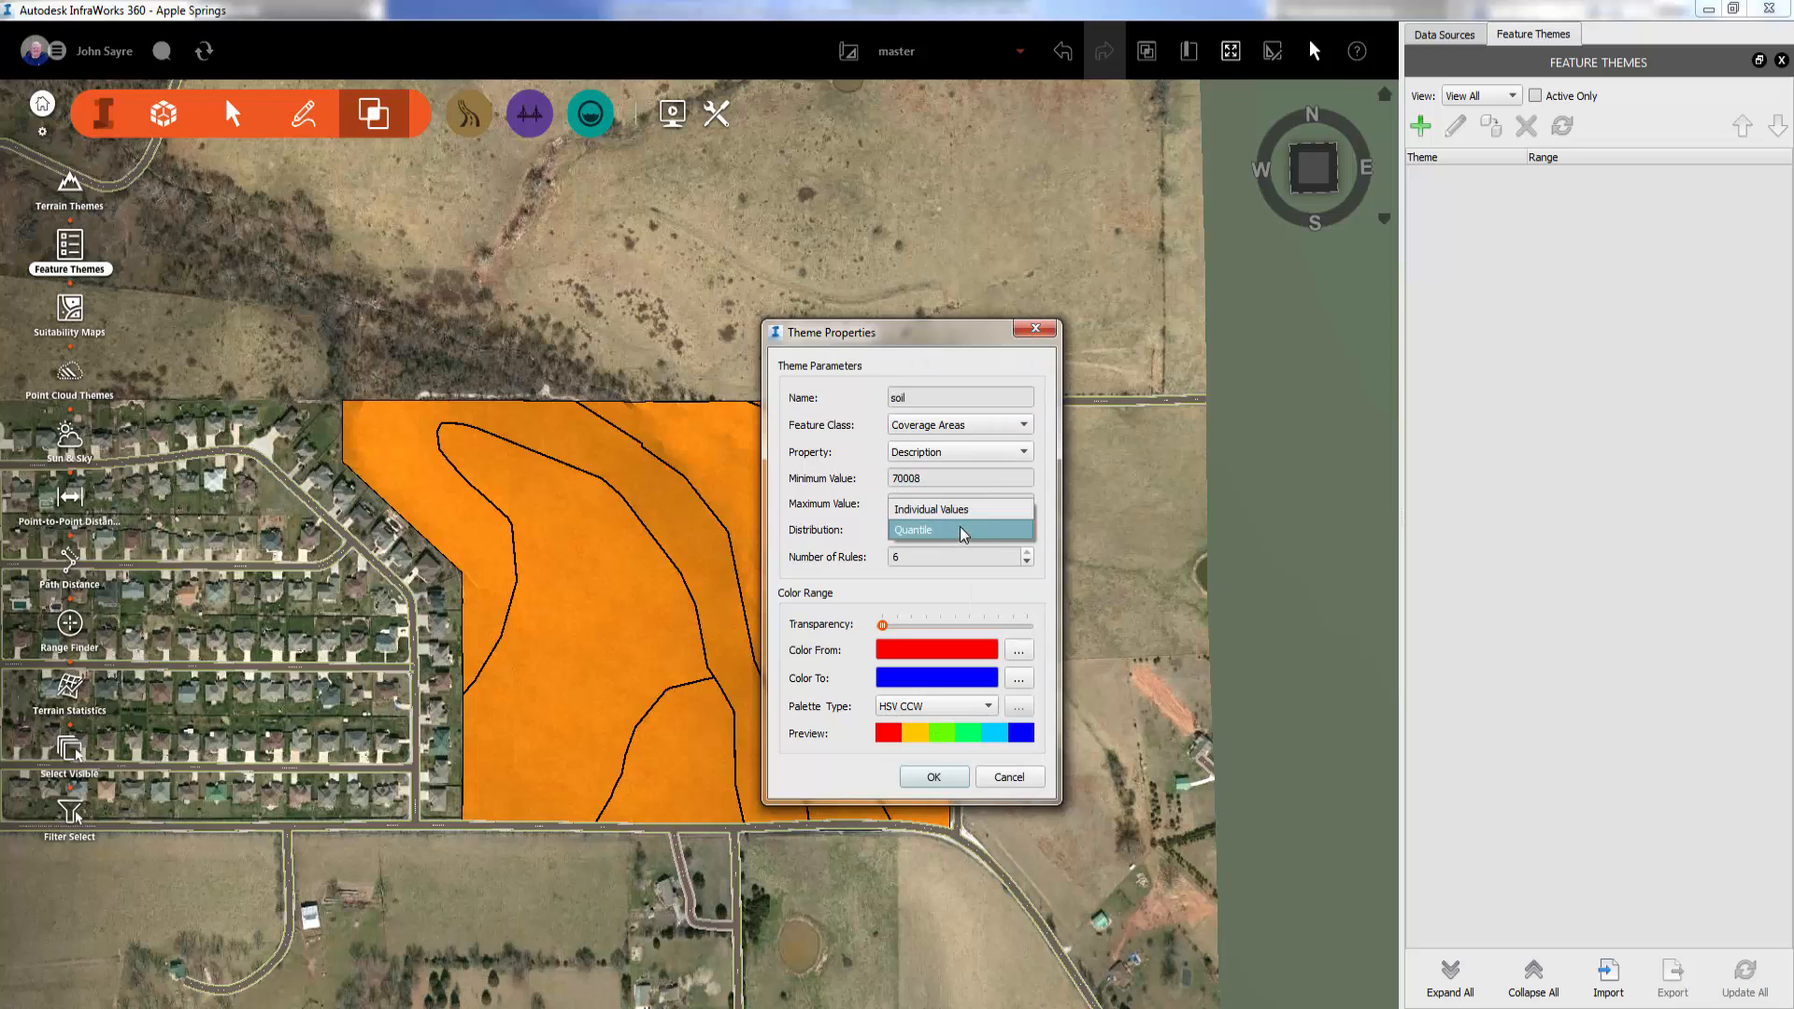
left_click(967, 510)
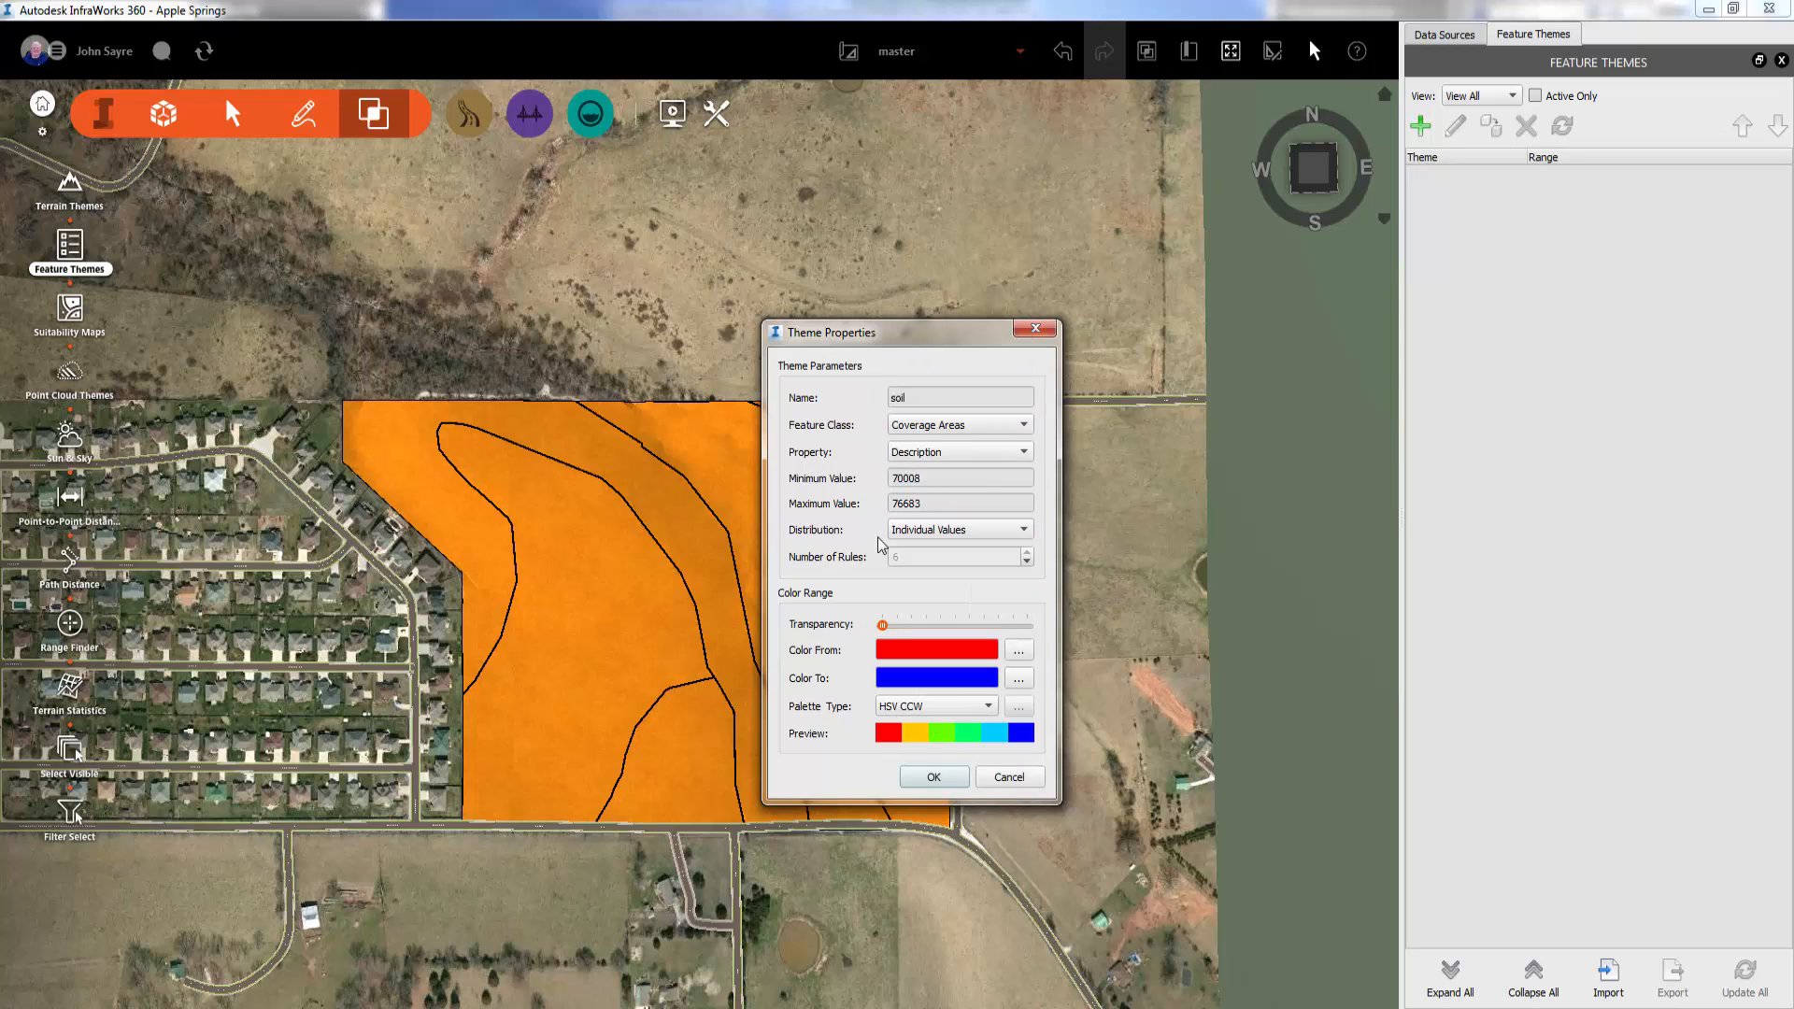
left_click(932, 779)
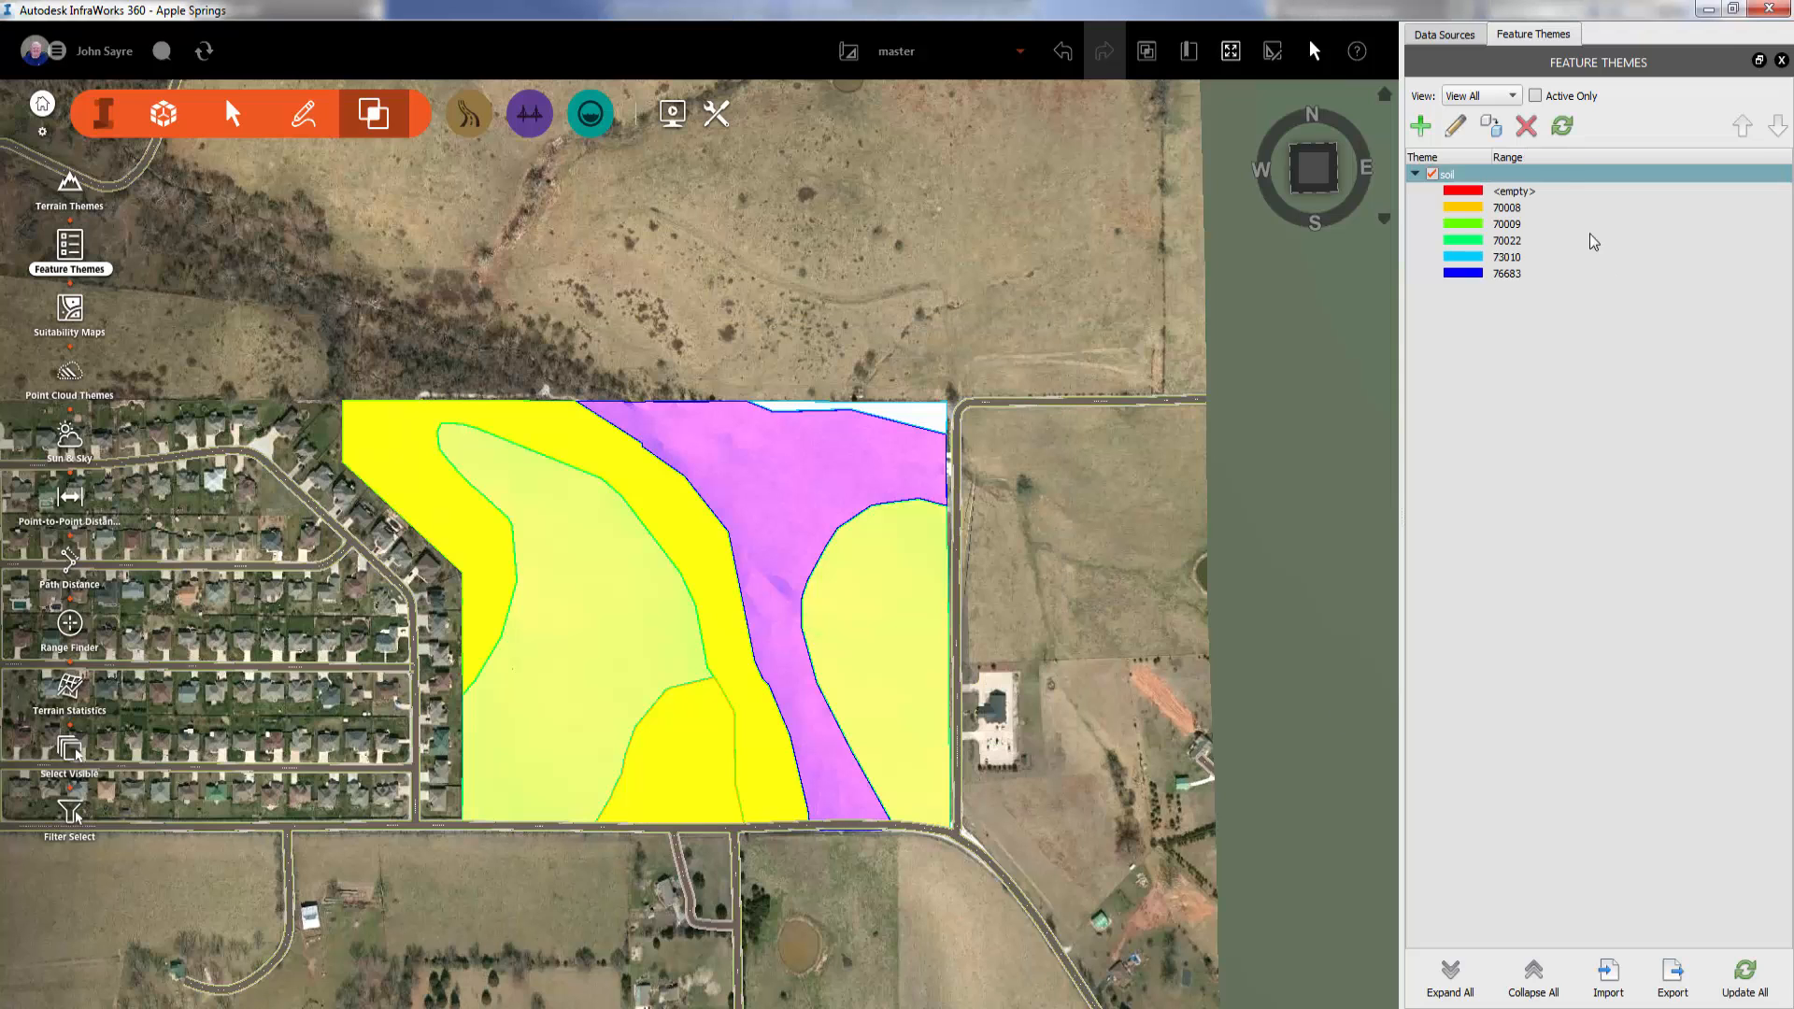
left_click(1447, 34)
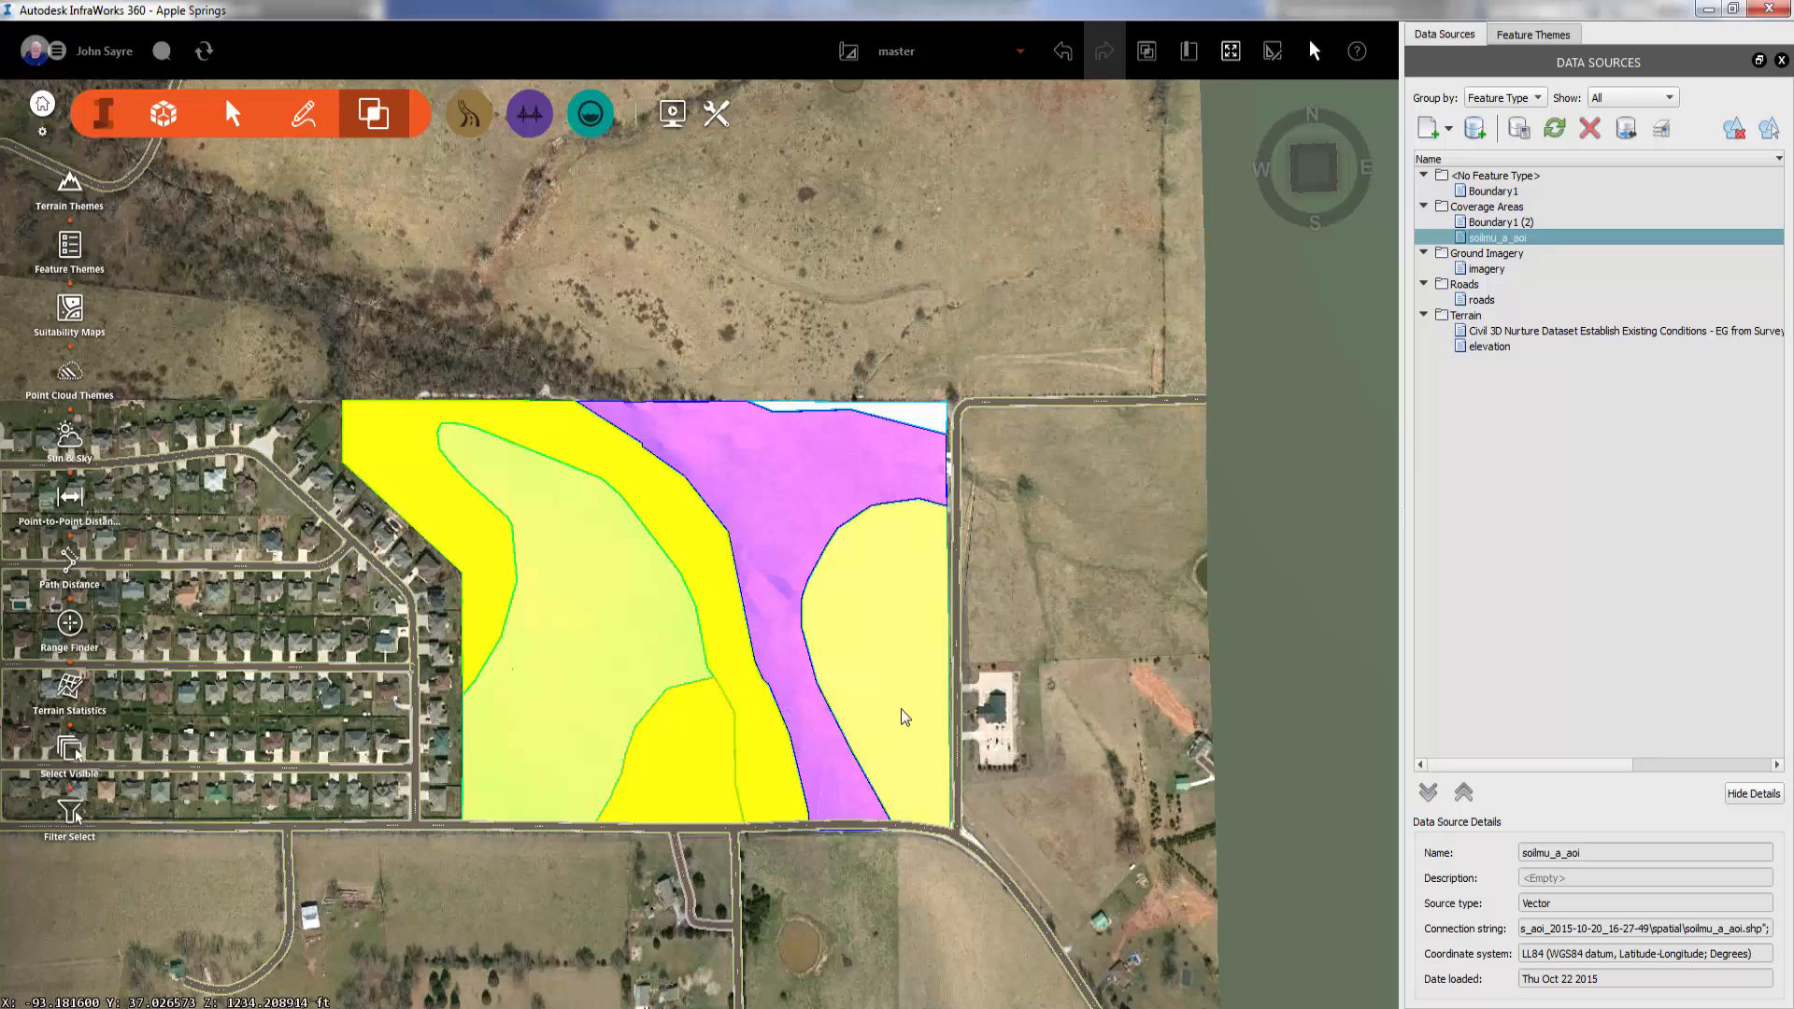
mouse_move(573, 631)
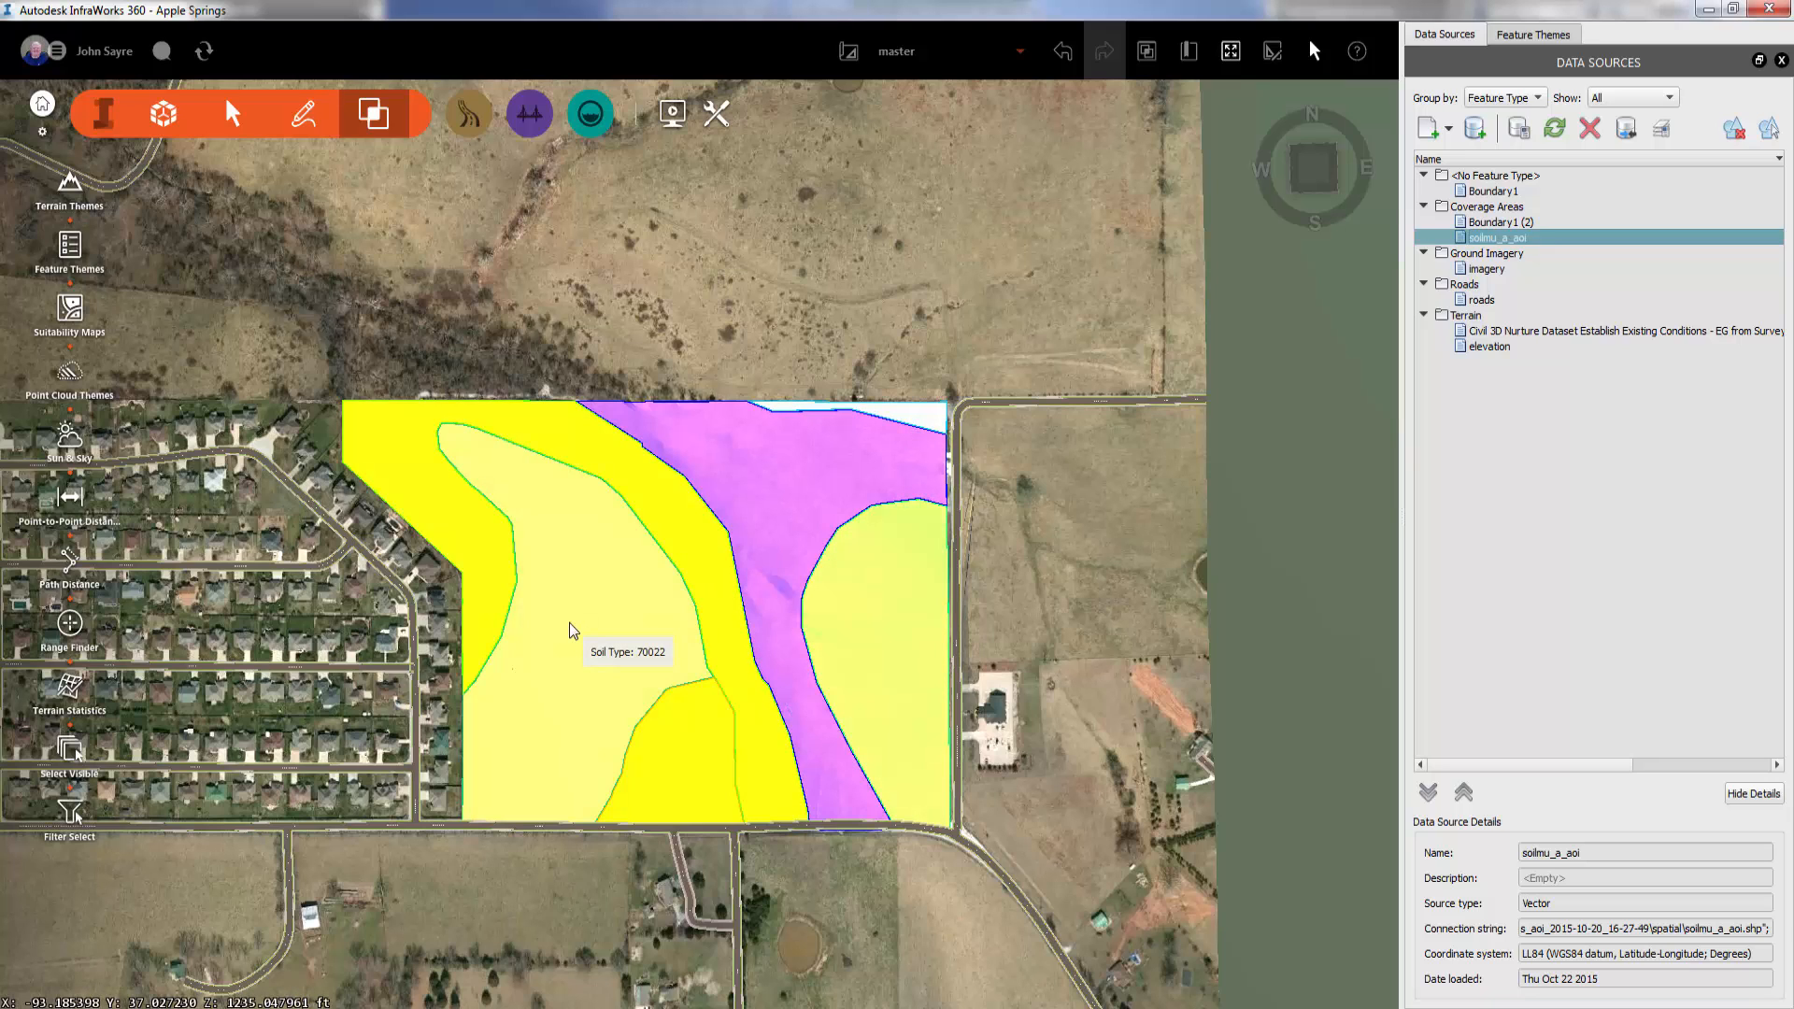